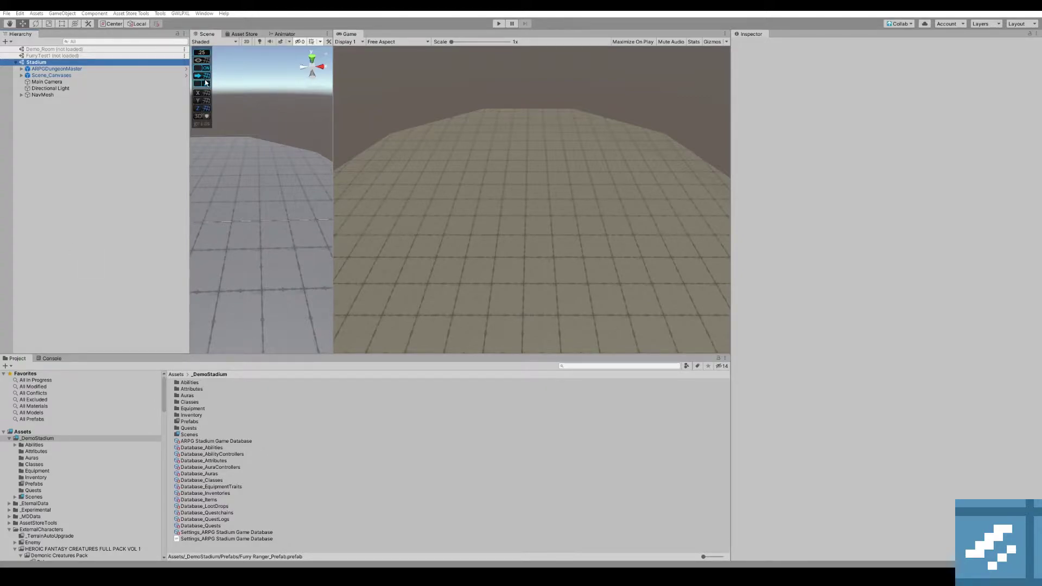
Open the Demo Game Database from the ARPG editor window and move the database window clear of the inspector.
left_click(181, 13)
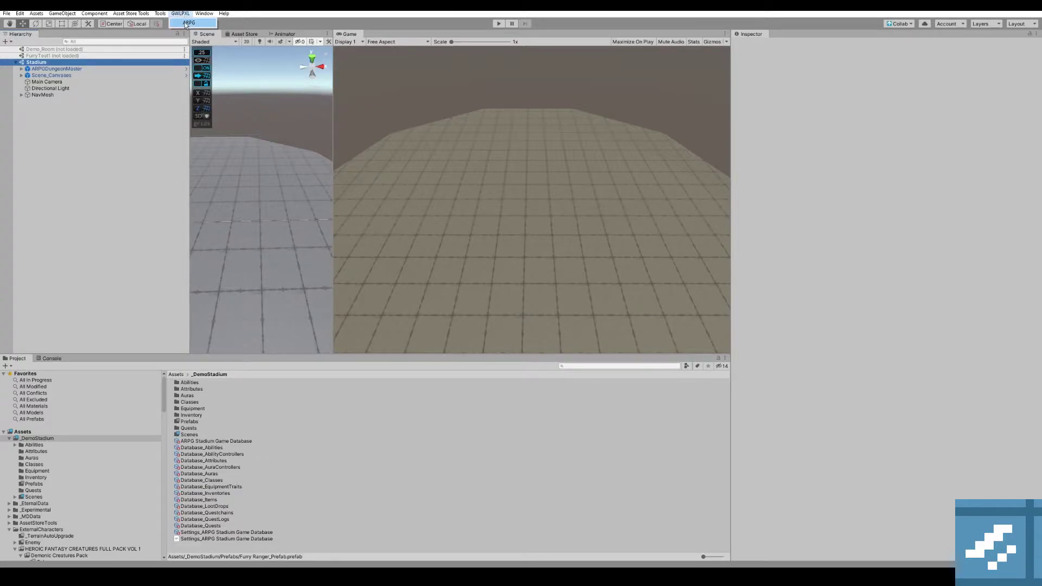
left_click(190, 25)
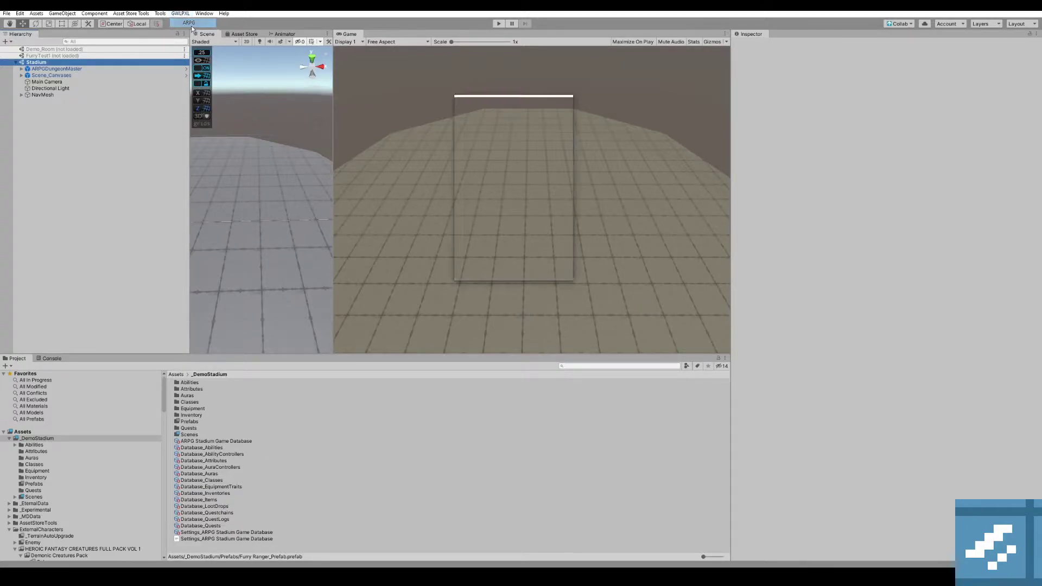
left_click_drag(536, 103, 534, 151)
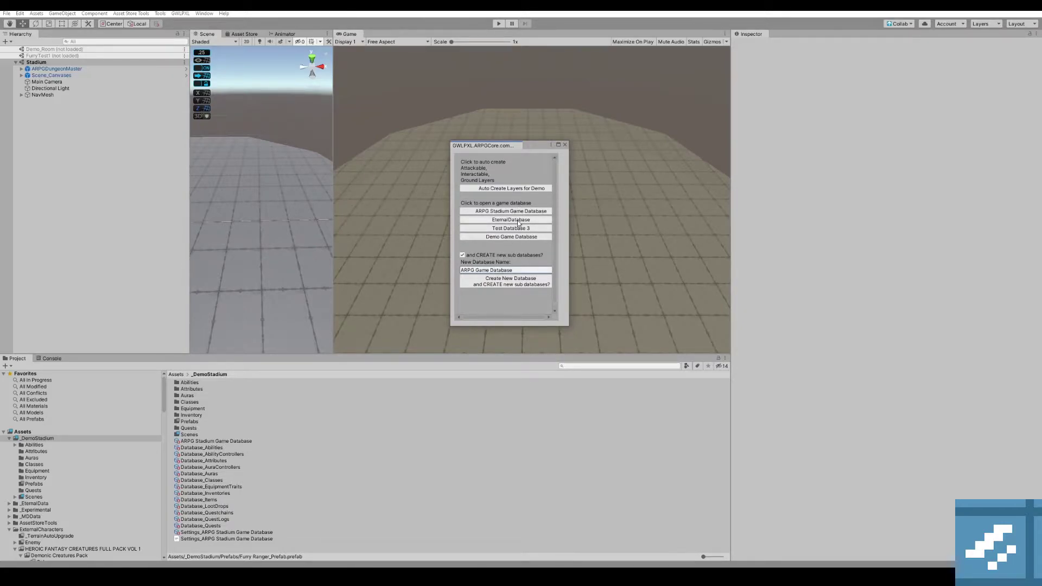
left_click(519, 238)
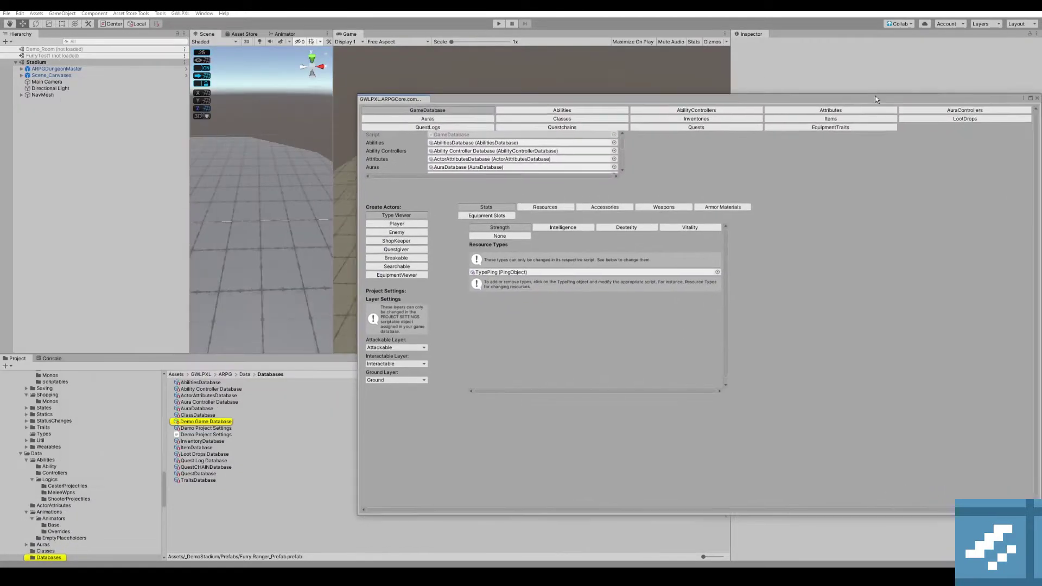
left_click_drag(875, 96, 715, 64)
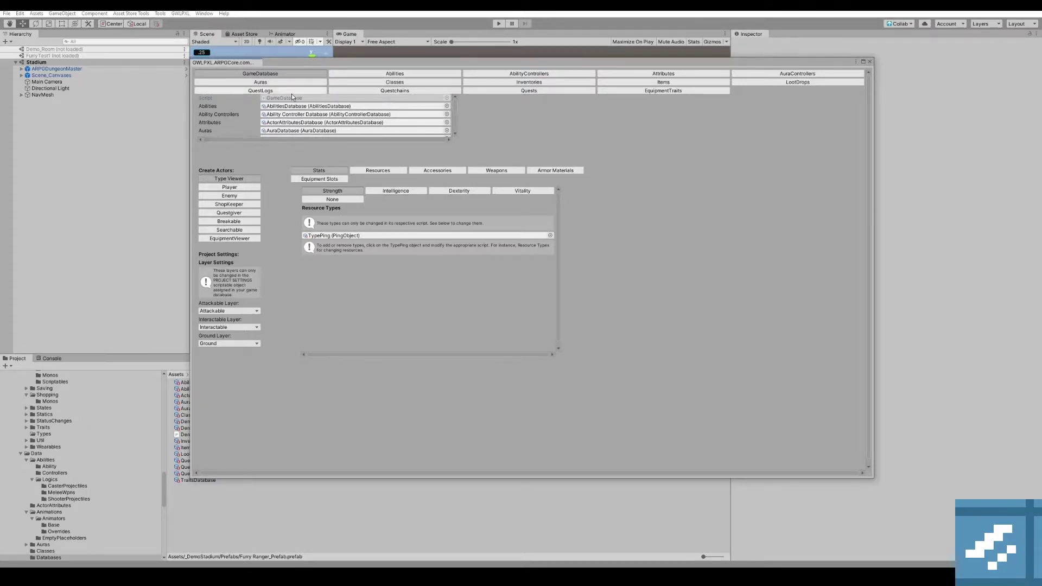
Look through the database sections, including Abilities, AbilityControllers, AuraControllers, LootDrops, Items and Inventories.
left_click(367, 76)
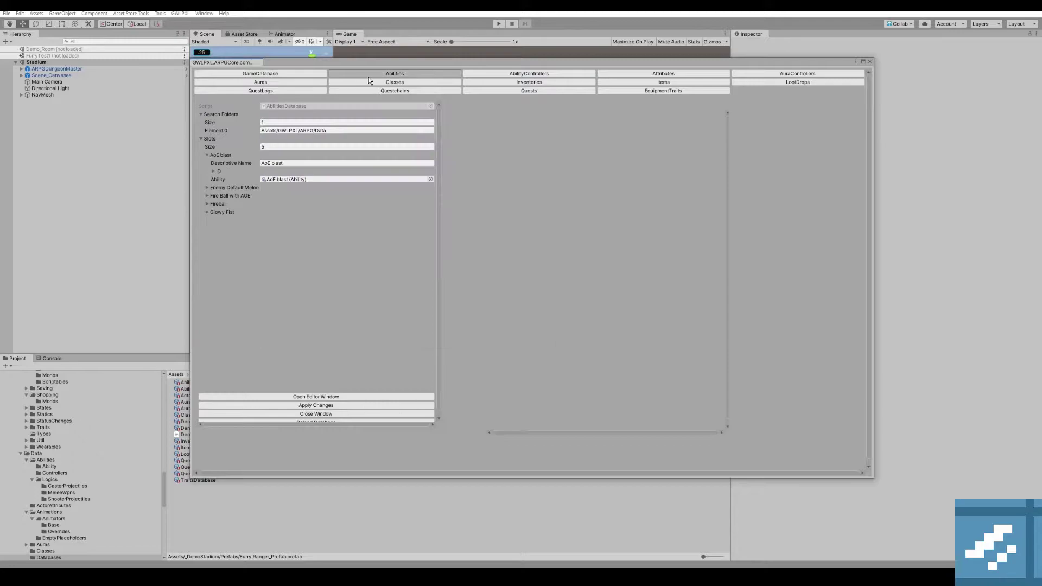
left_click(513, 74)
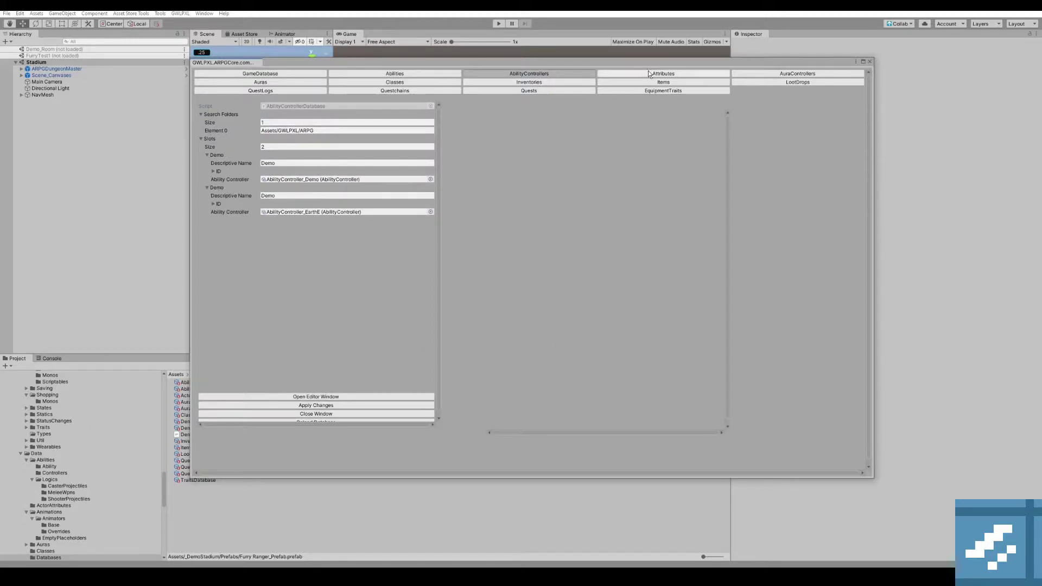
left_click(787, 74)
left_click(776, 82)
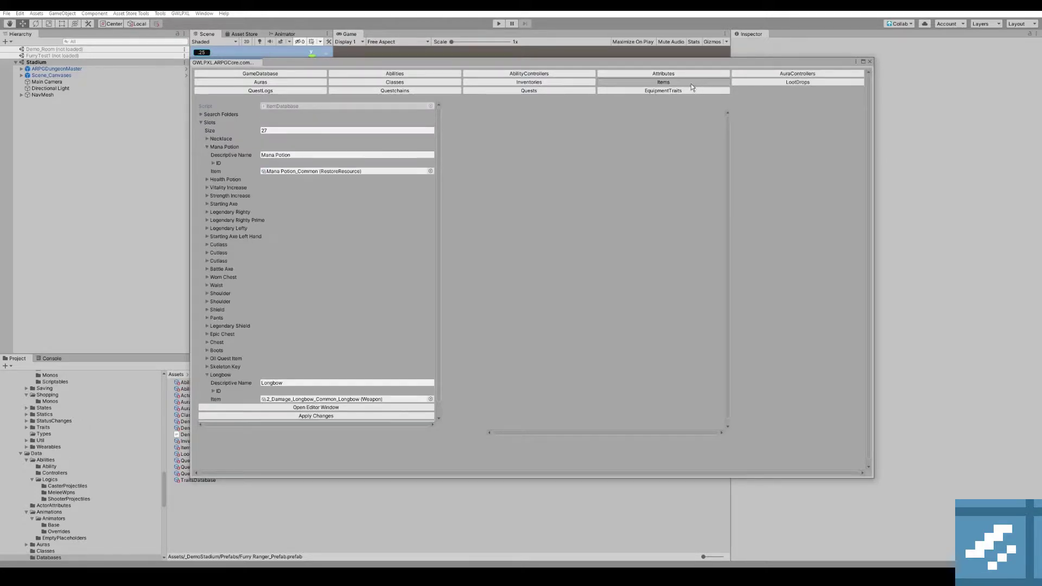
left_click(552, 82)
Review the AoE blast, Enemy Default Melee and Fire Ball with AOE abilities in the ability editor, closing it without saving.
left_click(380, 73)
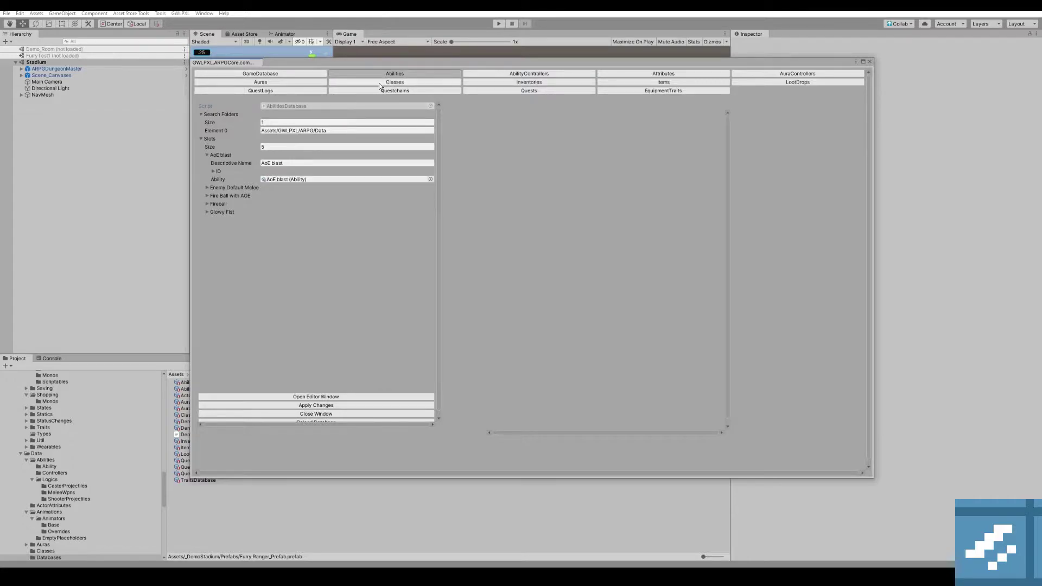
left_click(312, 397)
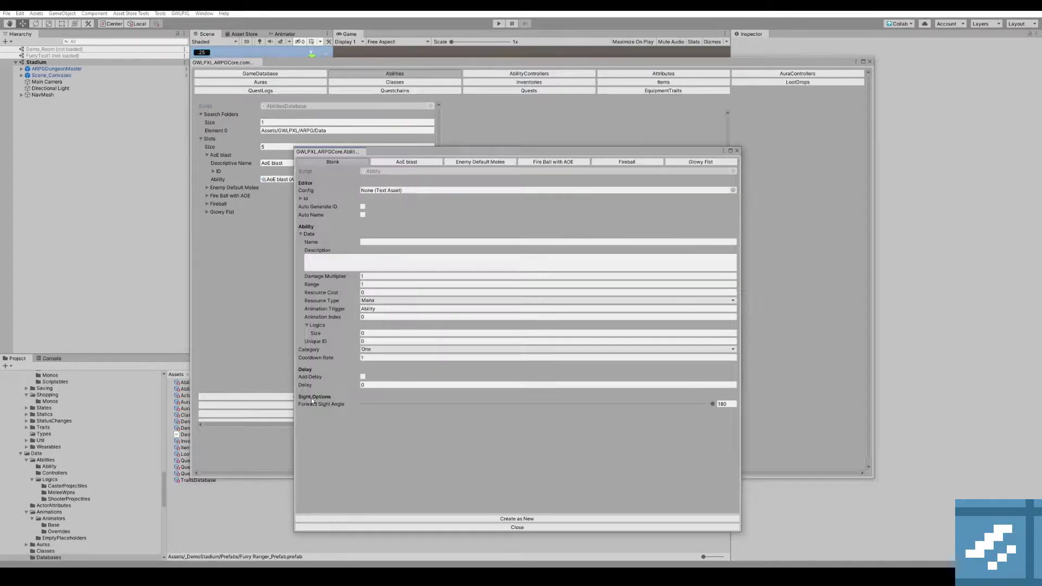
left_click(396, 161)
left_click(480, 161)
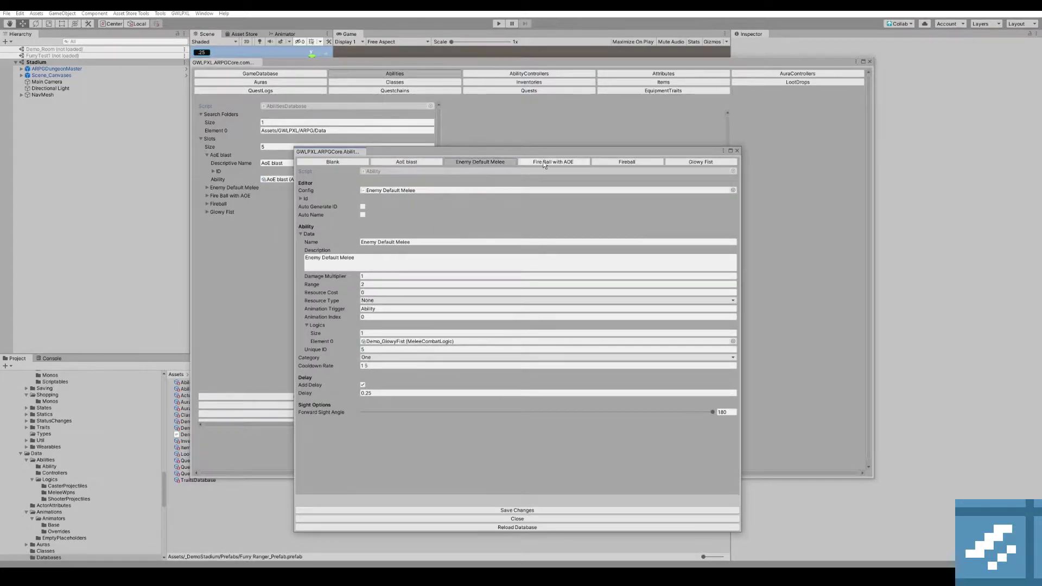
left_click(551, 161)
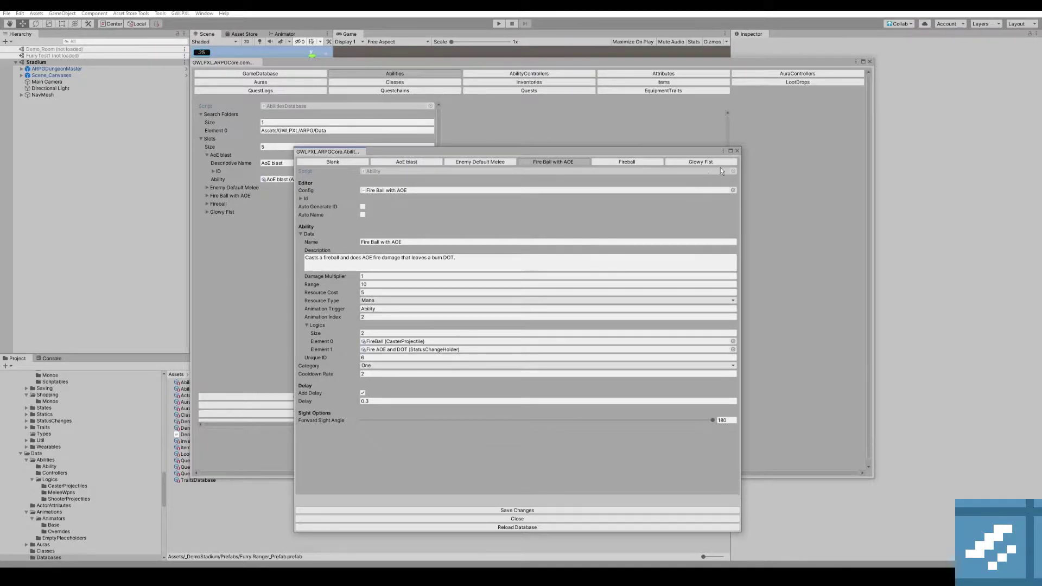
left_click(736, 151)
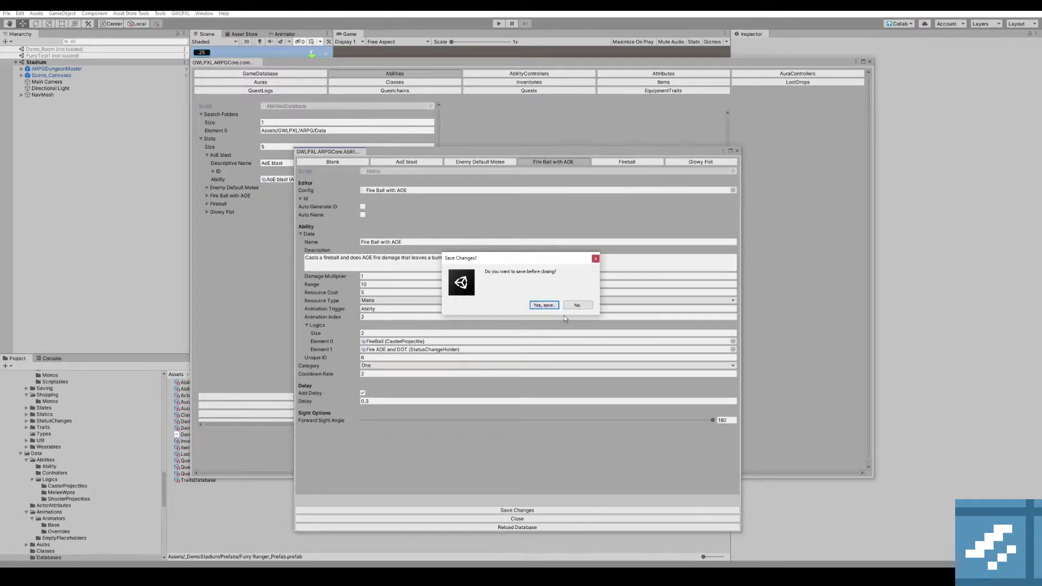
left_click(578, 305)
Review the game database's Resources, Accessories, Weapons, Armor Materials and Equipment Slots types in the Type Viewer.
left_click(265, 75)
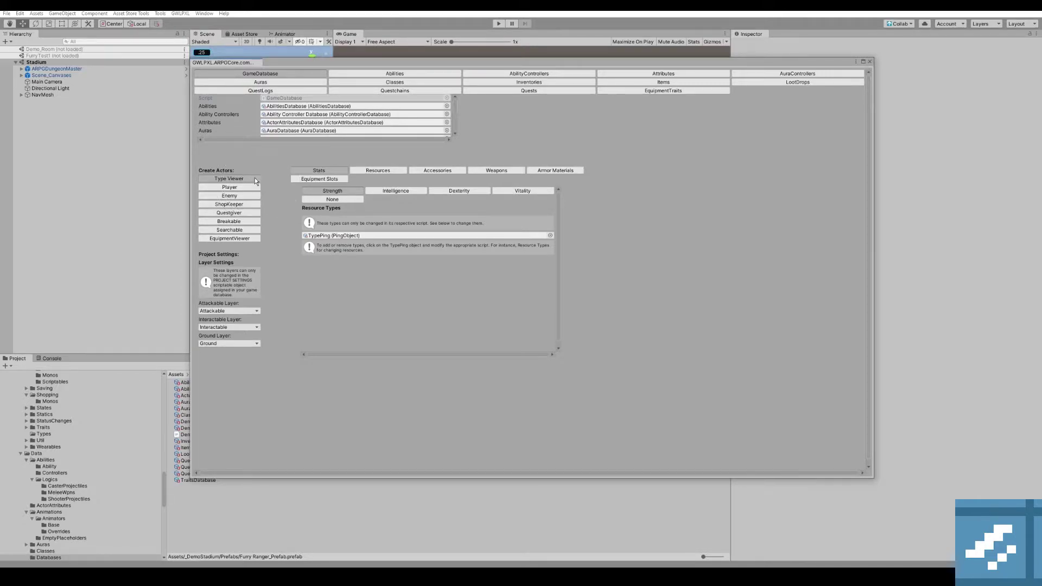
left_click(379, 172)
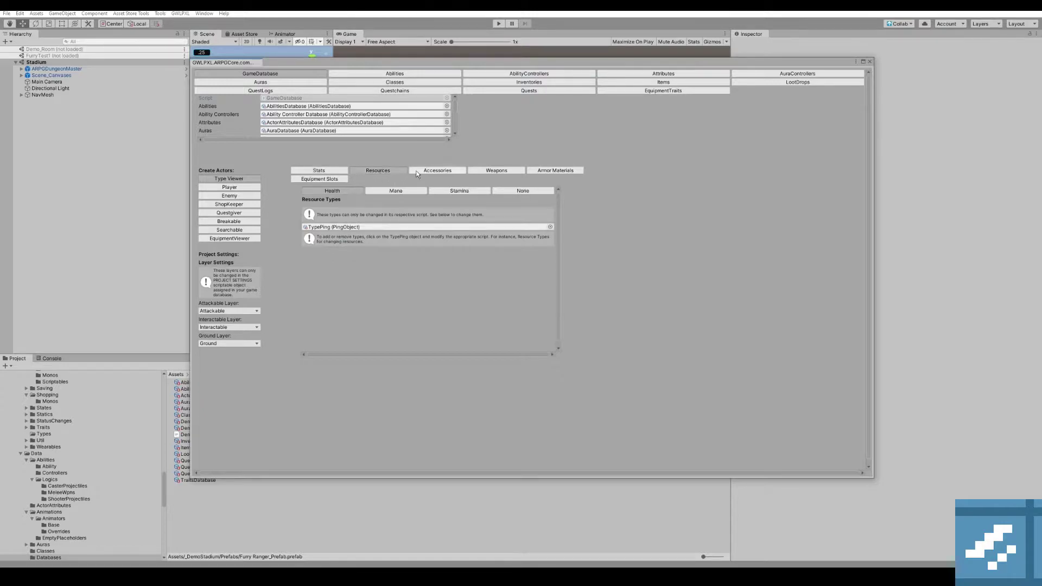
left_click(455, 172)
left_click(513, 174)
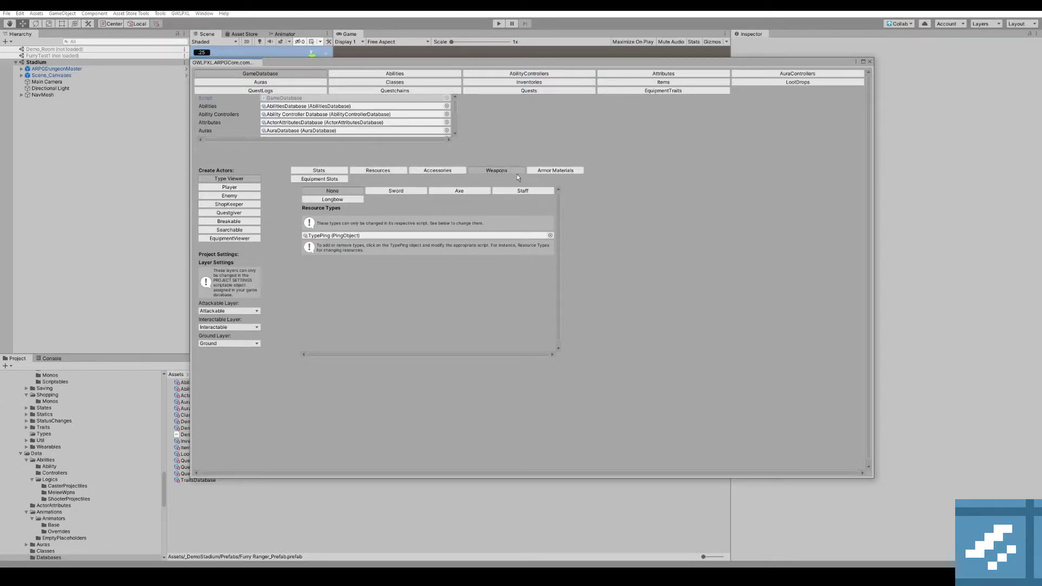
left_click(543, 170)
left_click(323, 181)
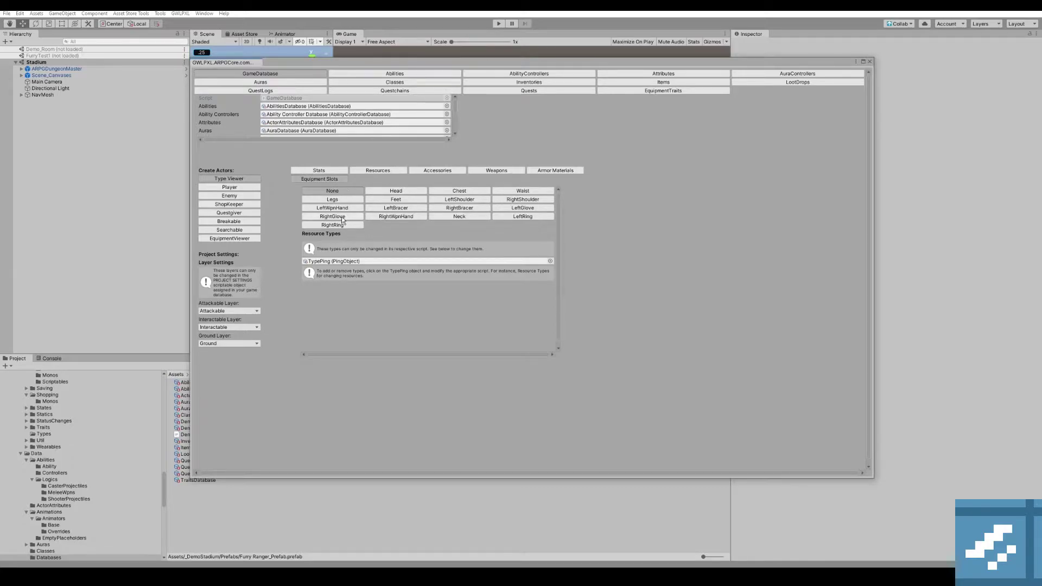
Try to modify the Legs equipment slot type and locate the TypePing object in the project's Types folder.
left_click_drag(440, 63, 529, 63)
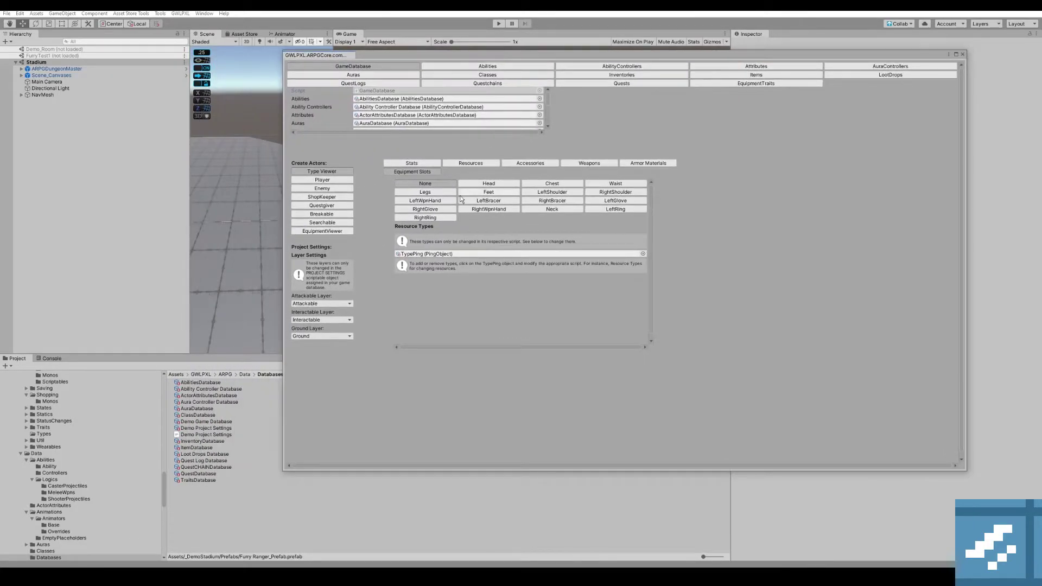
left_click(427, 198)
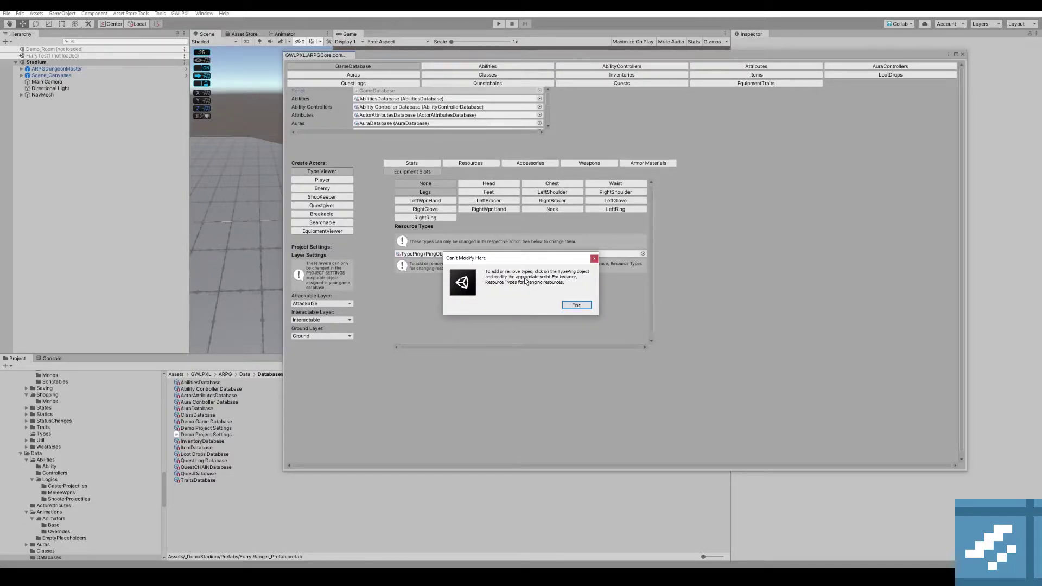
left_click(577, 306)
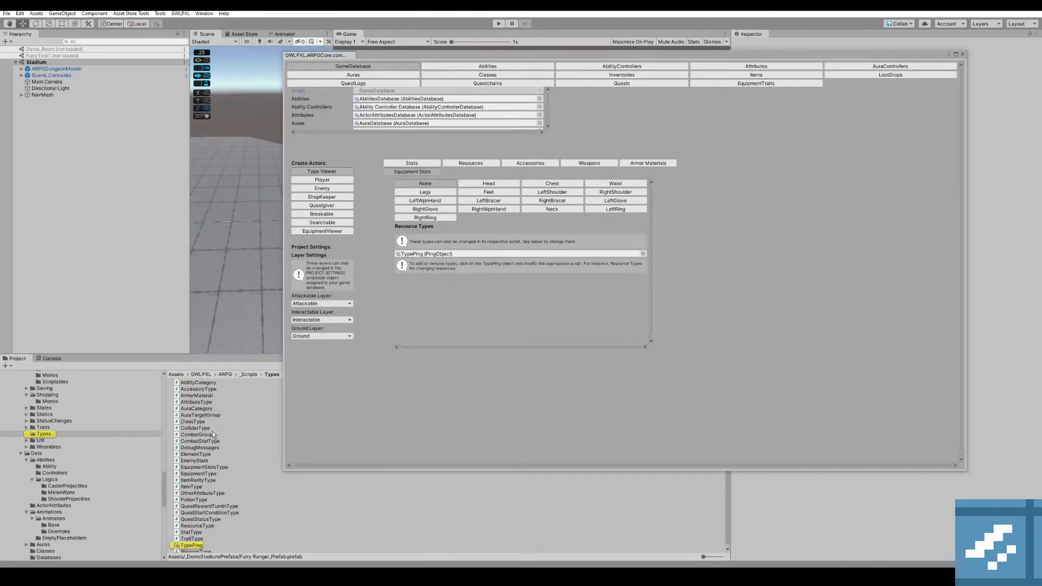
Show the Player actor creation settings and set the player's attributes to Player Default.
left_click(338, 181)
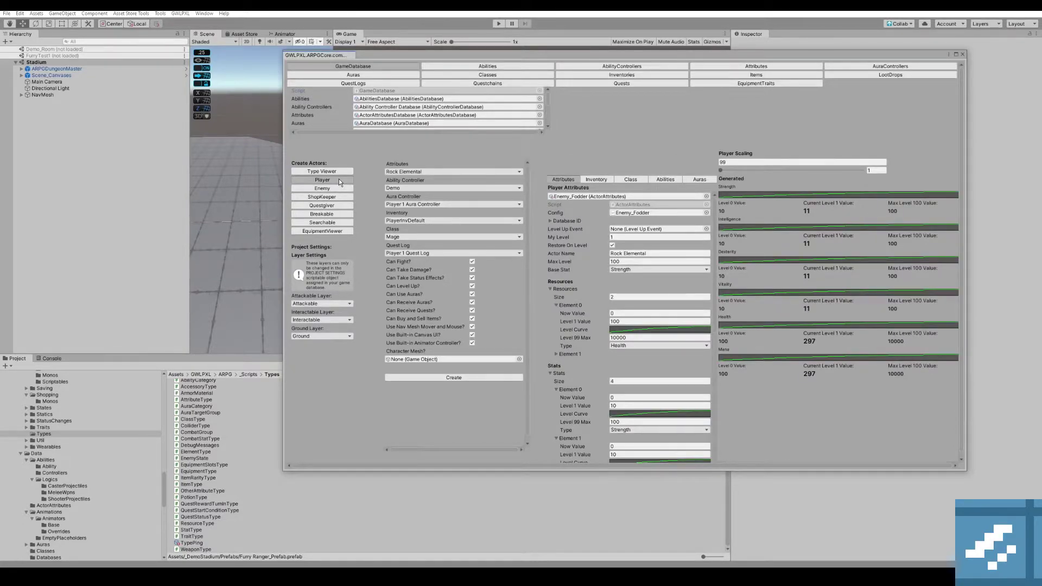
left_click(431, 171)
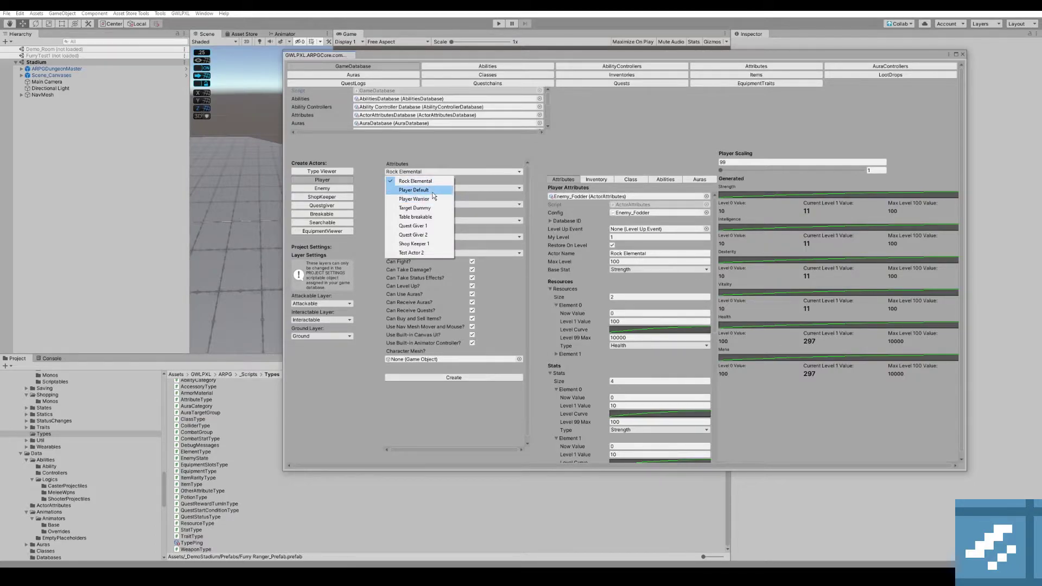
left_click(432, 191)
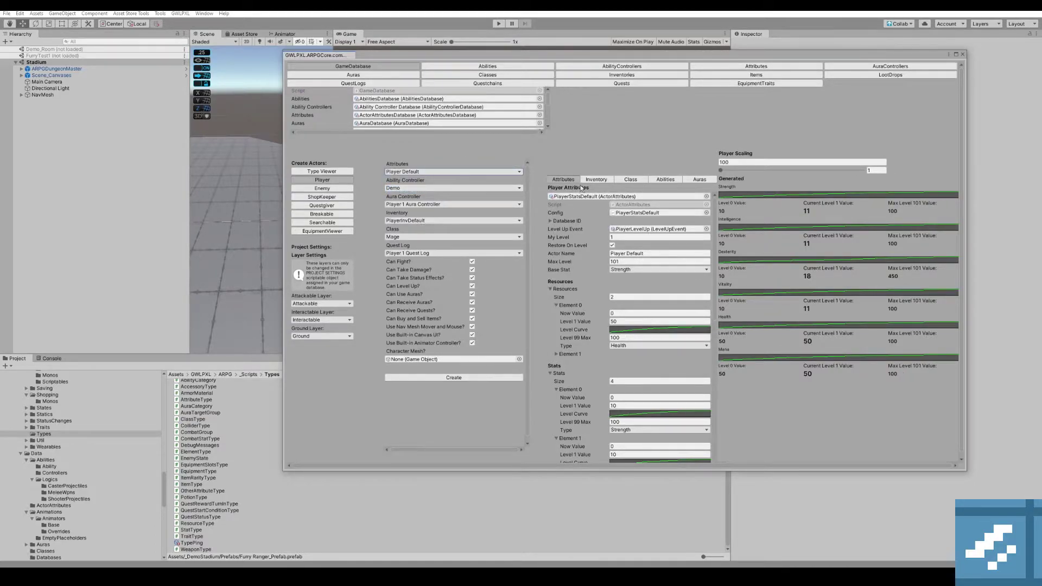
Compare the player's attribute and inventory previews and try out the Player Scaling level slider.
left_click(596, 180)
left_click(564, 180)
left_click(596, 179)
left_click(563, 180)
left_click_drag(723, 171, 695, 170)
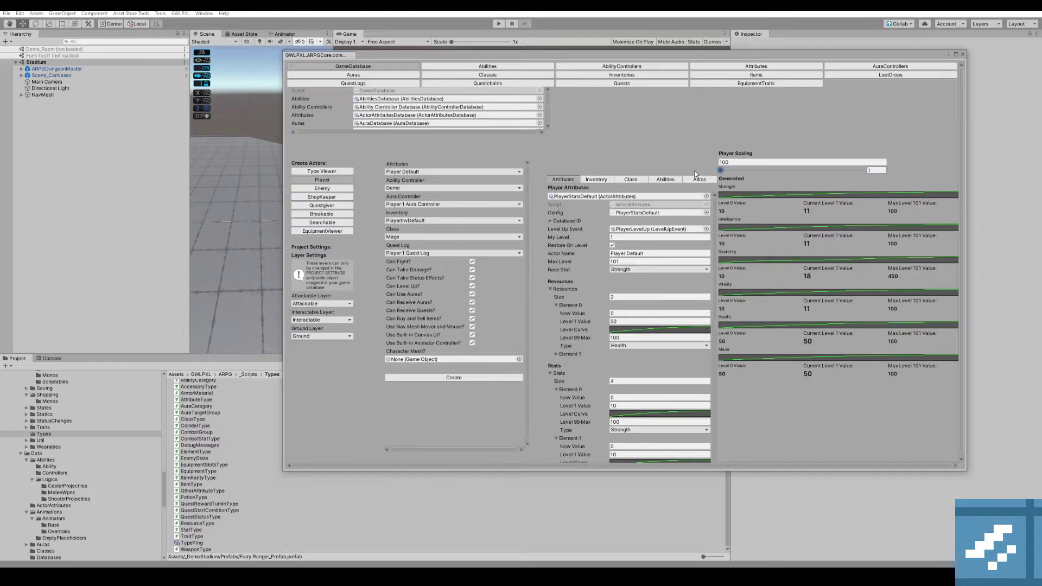
Preview the player's inventory data and set the Player actor's inventory to ShopKeeper_01.
left_click(597, 180)
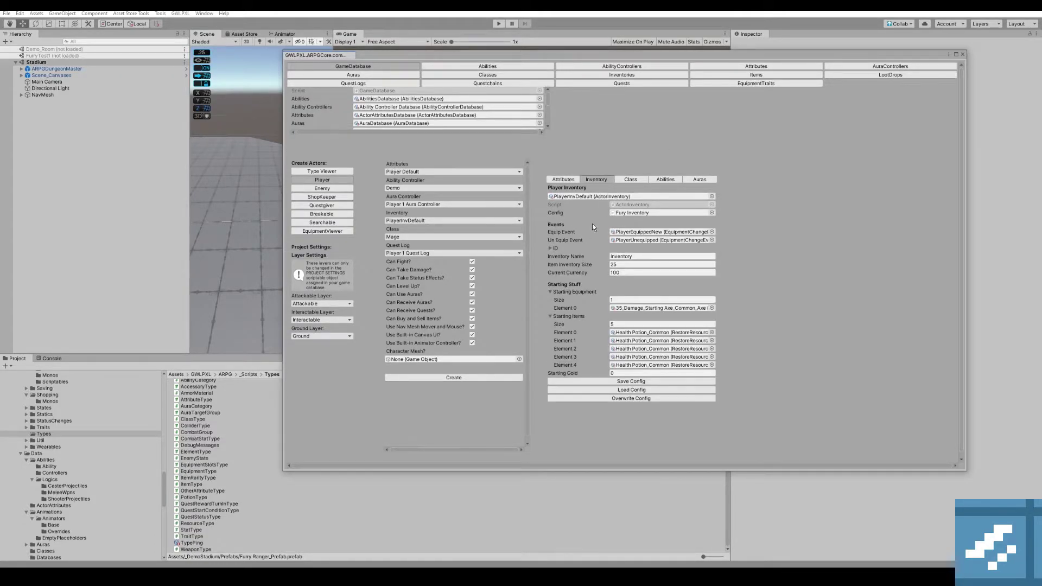
left_click(429, 221)
left_click(426, 238)
left_click(442, 221)
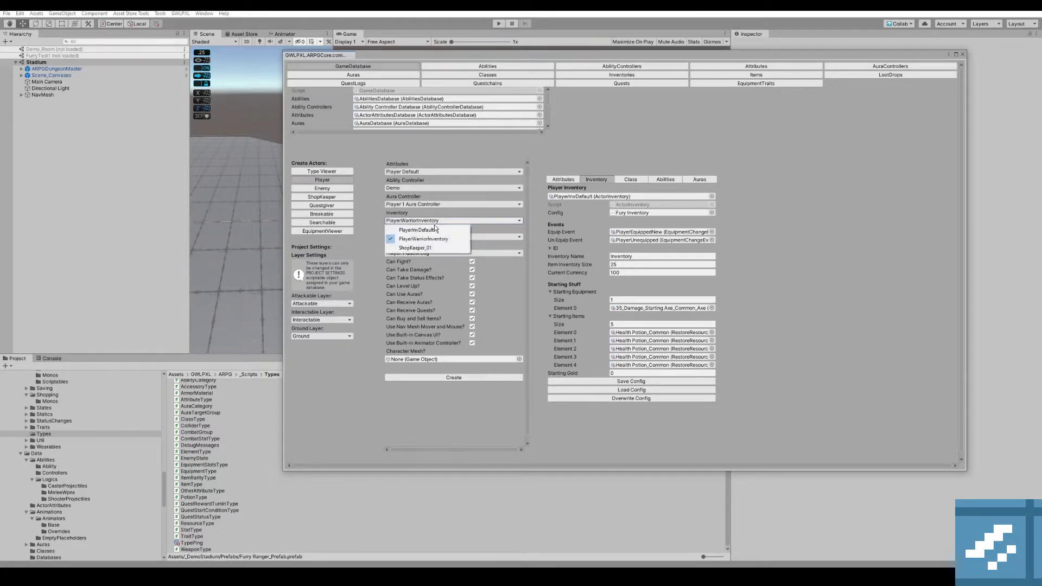
left_click(426, 248)
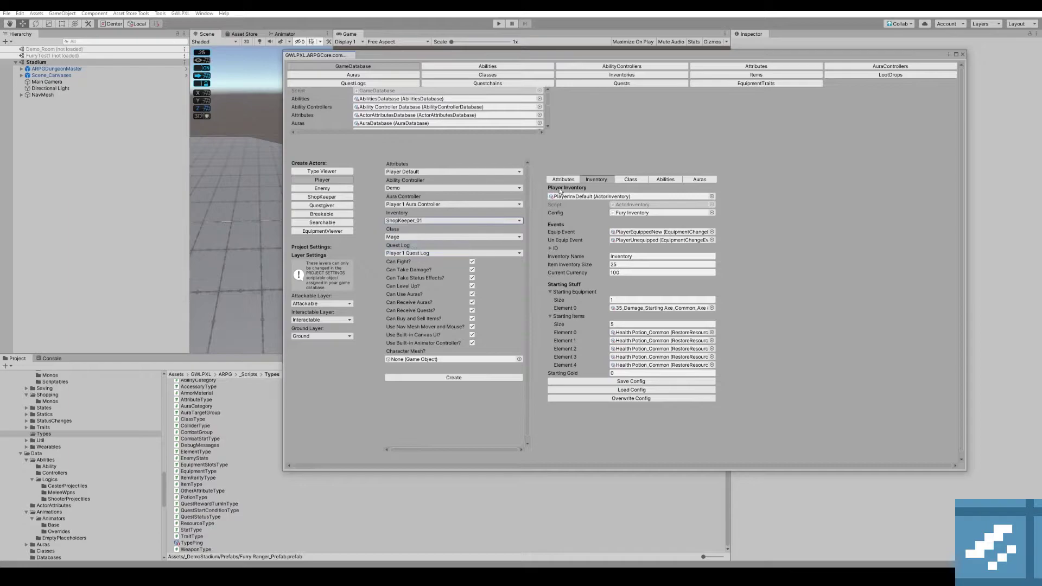
Review the player's class, abilities and auras data, keeping the Mage class, and return to the attributes preview.
left_click(630, 179)
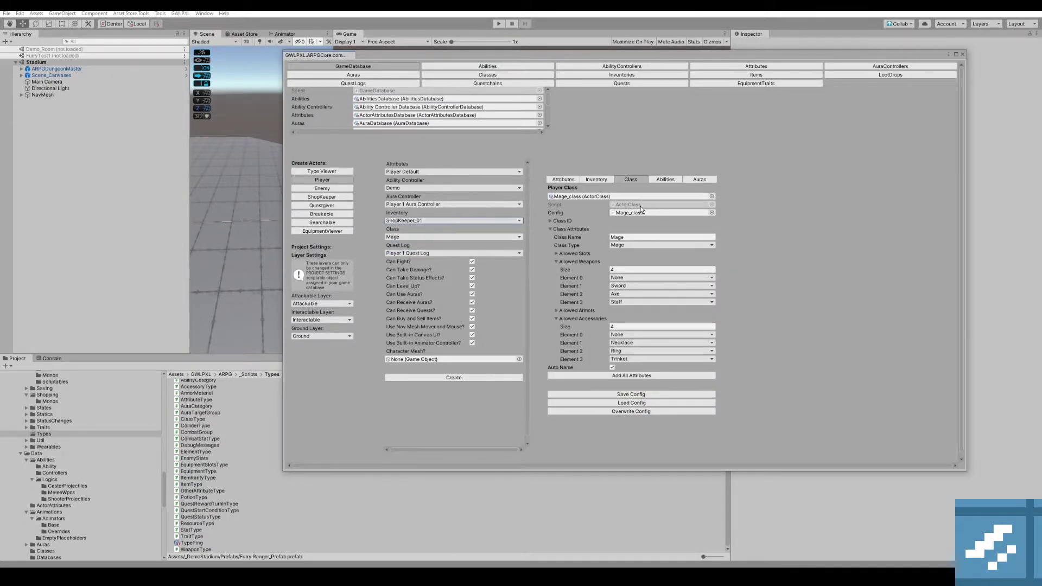
left_click(435, 237)
left_click(669, 182)
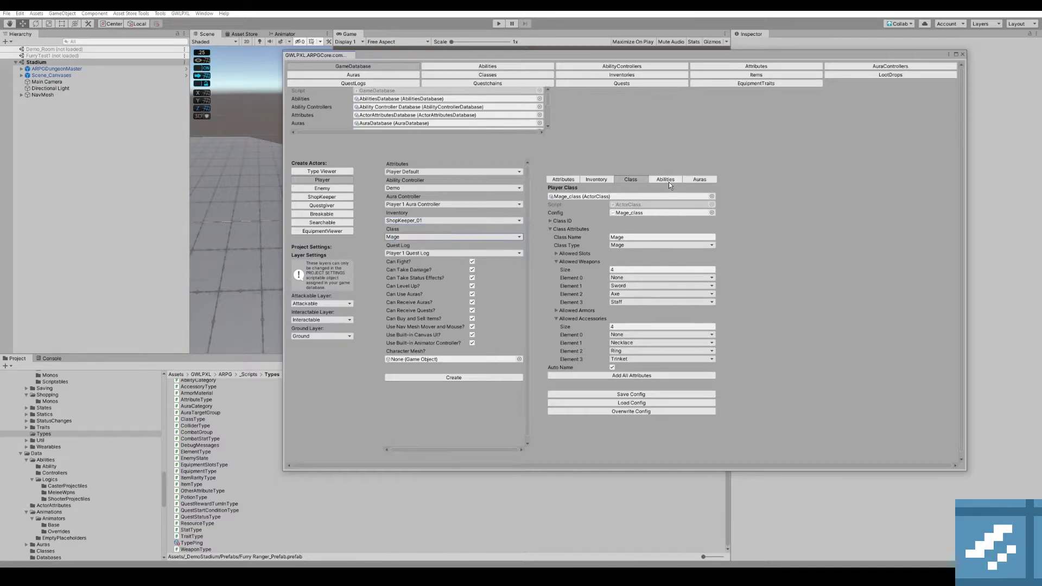
left_click(669, 183)
left_click(702, 181)
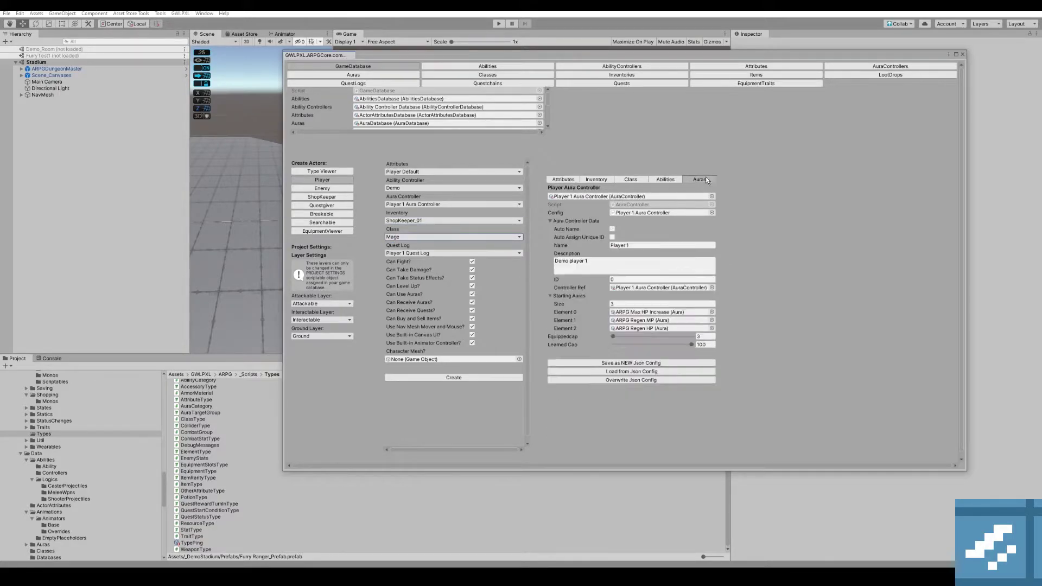
left_click(564, 181)
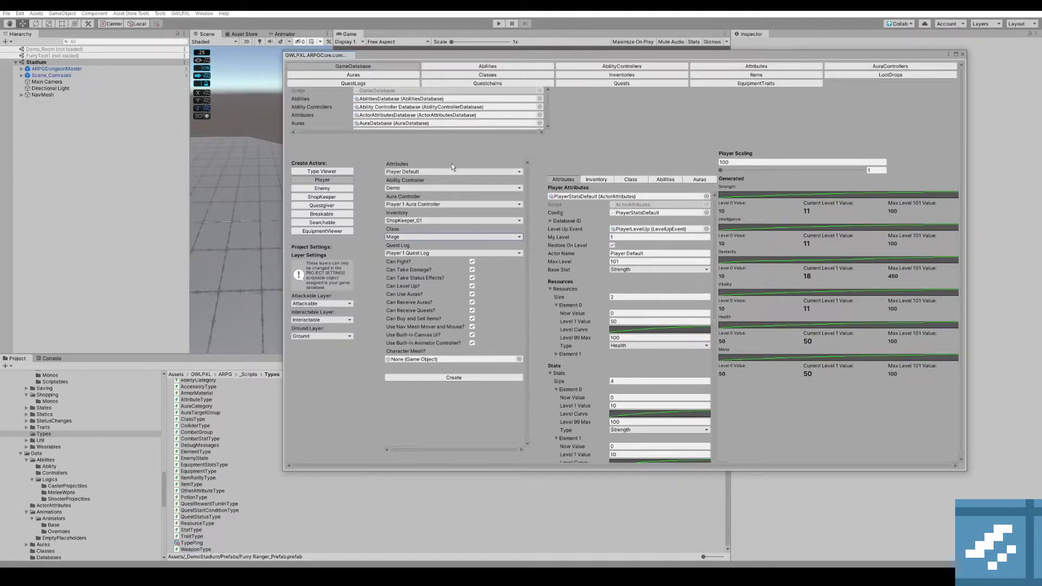
Examine the Enemy, ShopKeeper and Questgiver creation settings and the common necklace in the EquipmentViewer.
left_click(338, 189)
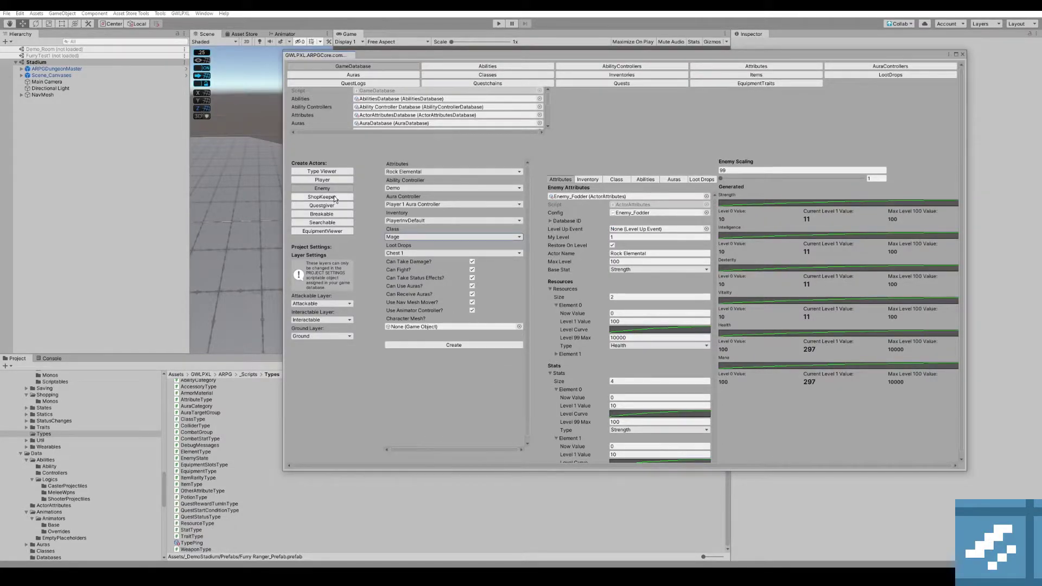
left_click(334, 197)
left_click(343, 206)
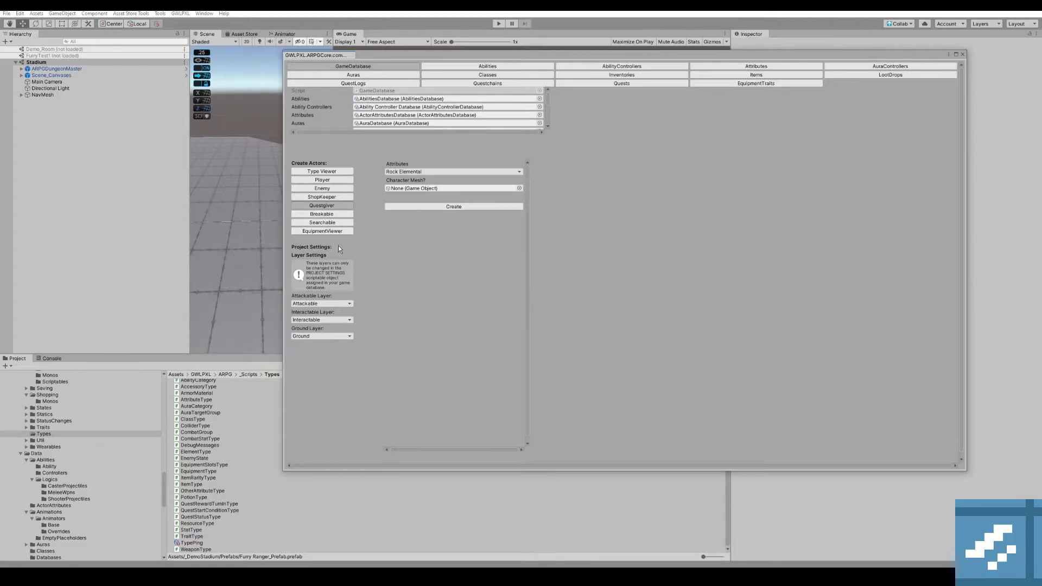
left_click(330, 233)
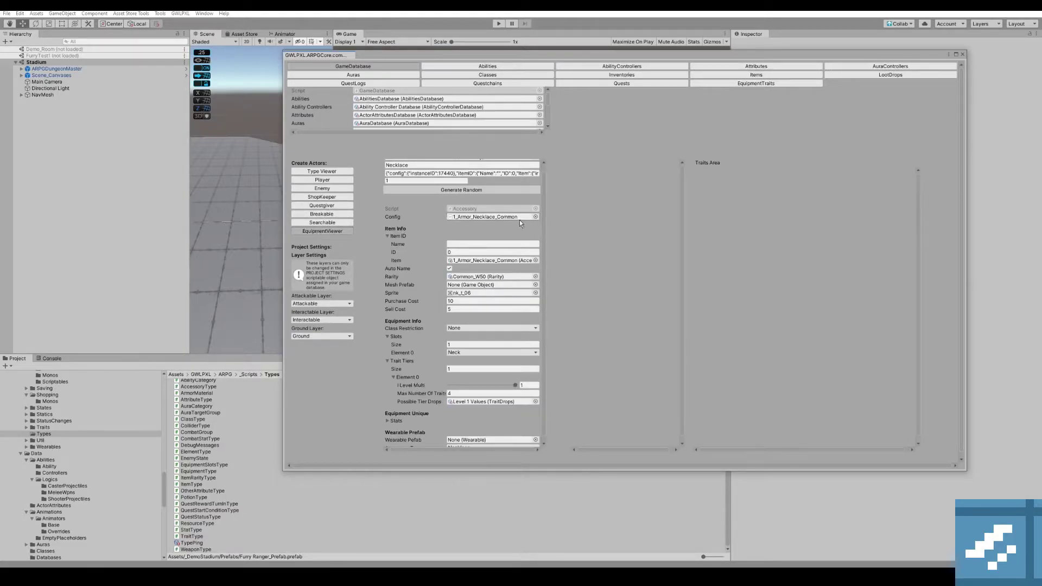
scroll(521, 219, "up", 1)
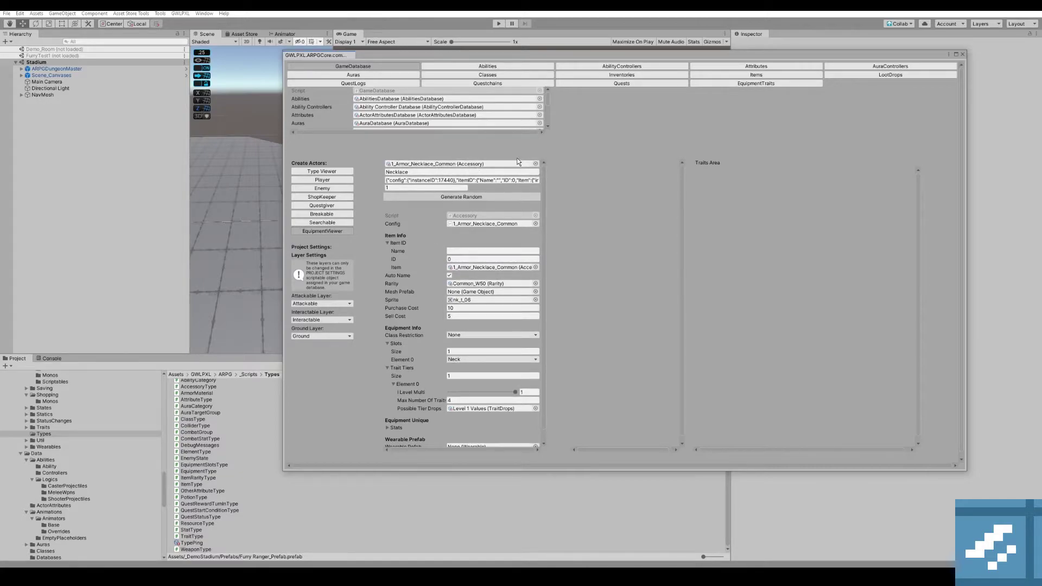
Load 2_Armor_Legendary Shield_Legendary_Plate as the equipment shown in the EquipmentViewer.
left_click(535, 164)
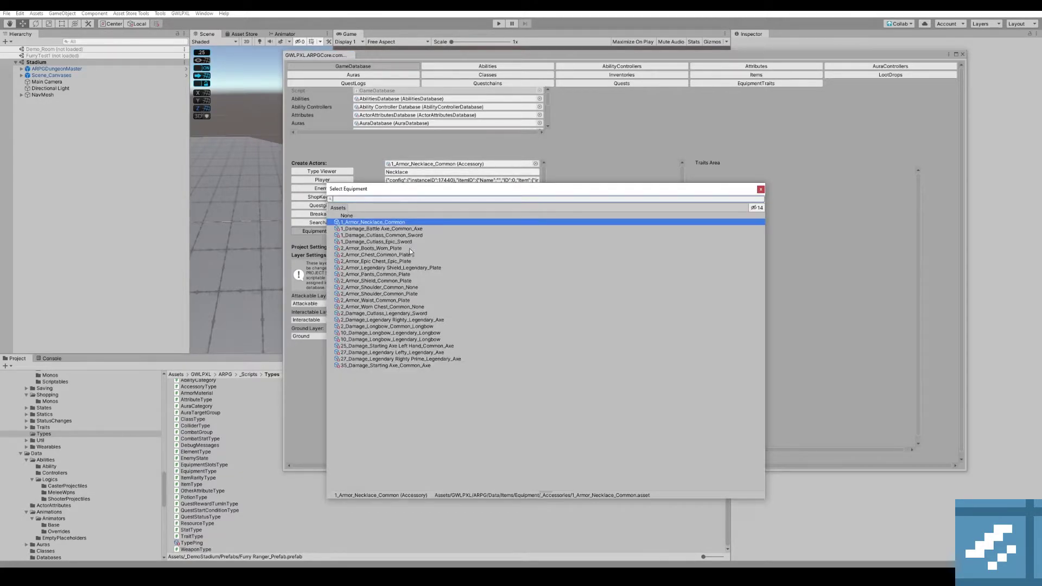
left_click(413, 268)
double_click(412, 267)
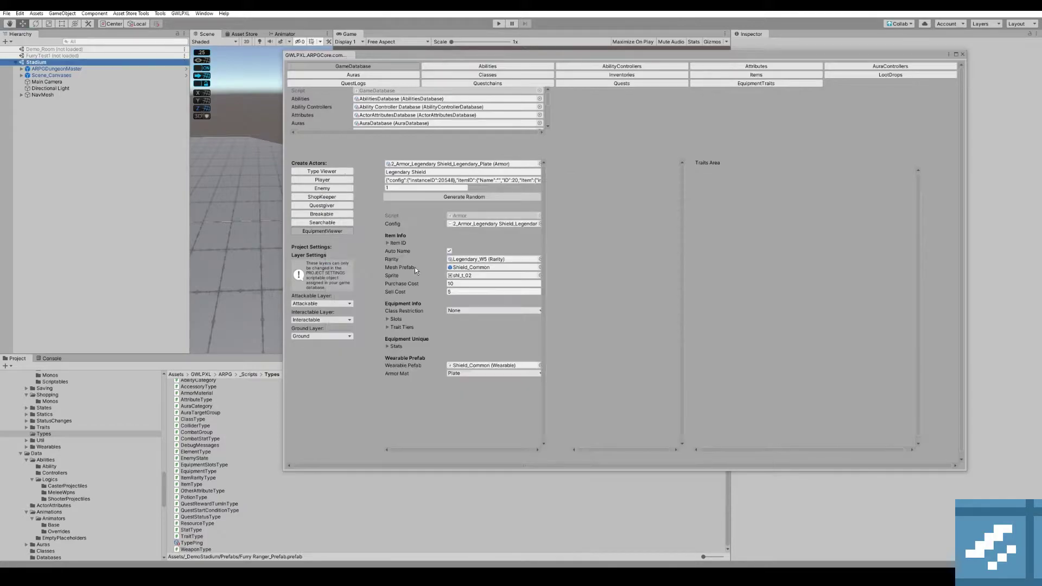
Generate a random version of the legendary shield and inspect its base stat power curve.
left_click(480, 198)
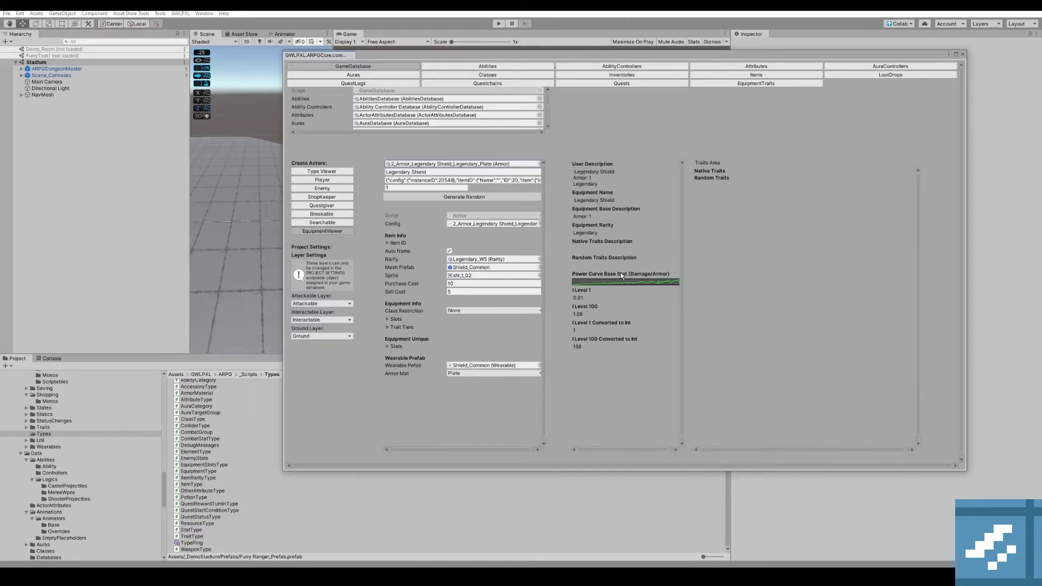
left_click(622, 289)
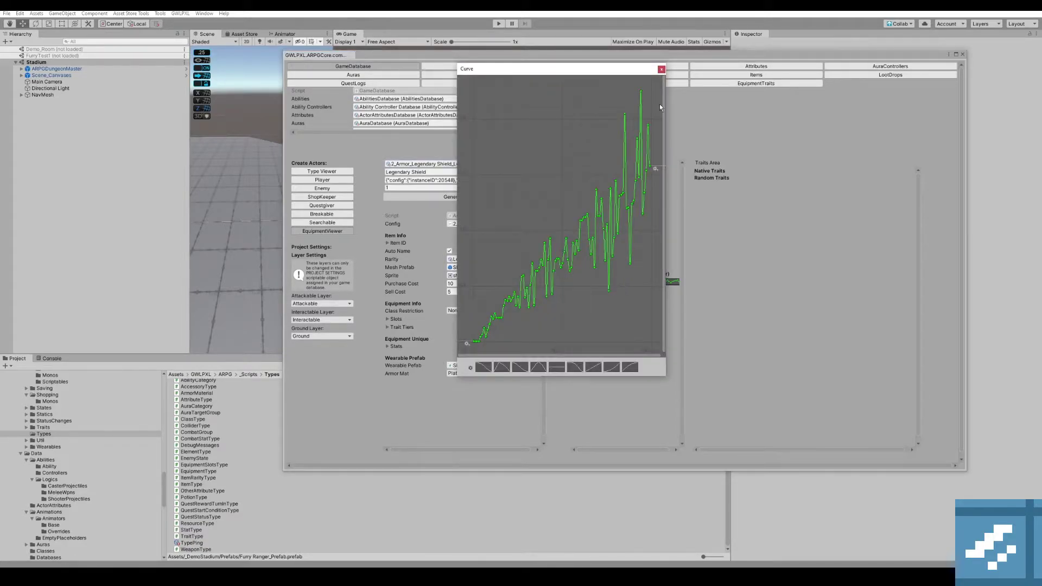
left_click(664, 70)
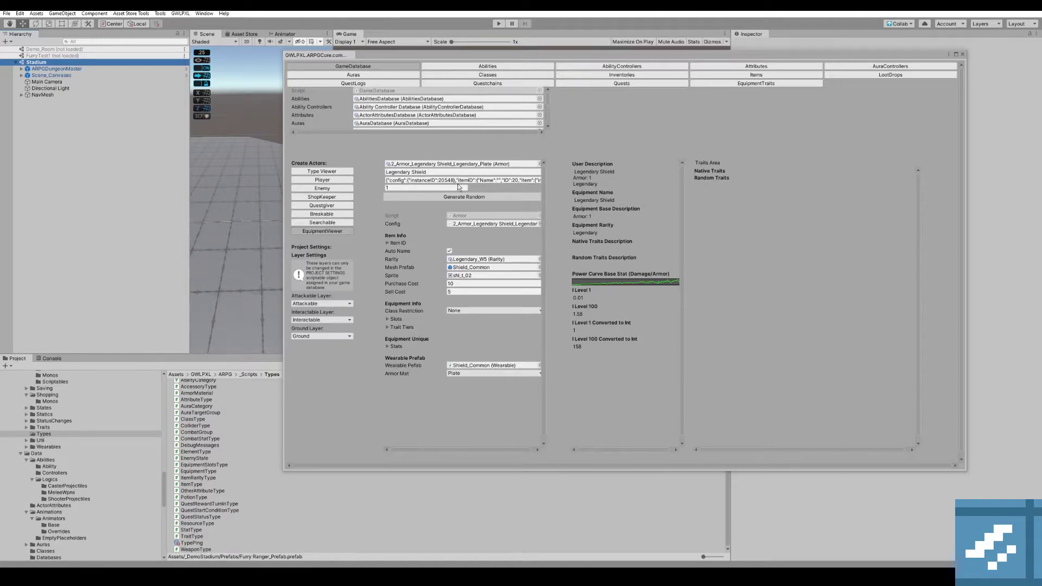
Set the shield's item level to 100 and generate a random version of it.
left_click(394, 188)
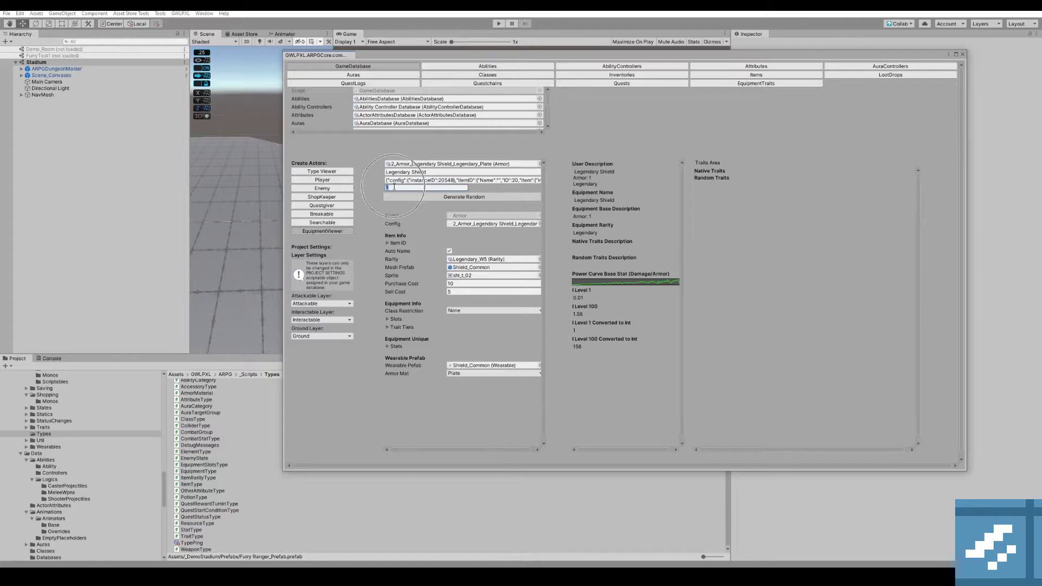
type("100")
left_click(468, 197)
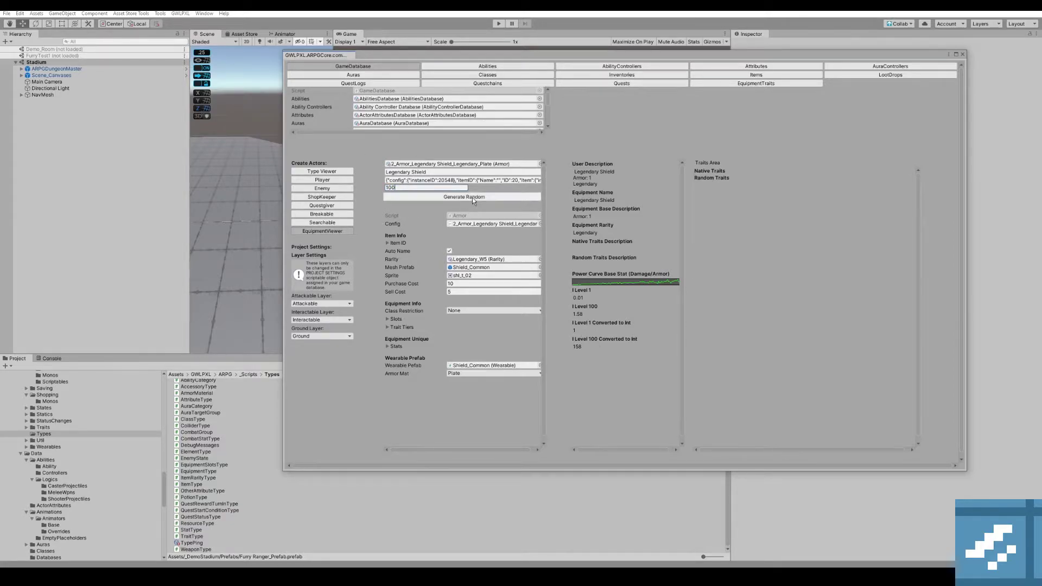
Review the generated shield's description and item level values, and try the Strength trait's My Level Multi at 61.
left_click(590, 176)
left_click_drag(596, 190, 609, 190)
key("ctrl+a")
left_click(601, 202)
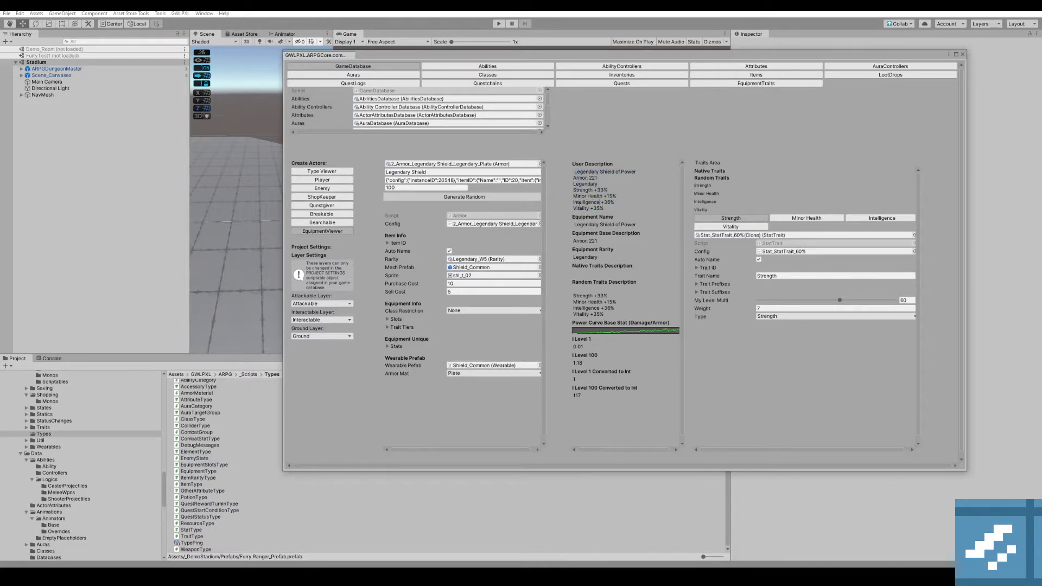
left_click_drag(574, 346, 583, 347)
left_click_drag(598, 395, 580, 379)
left_click_drag(840, 300, 807, 304)
left_click_drag(864, 300, 821, 307)
Set the I Level Multi of the shield's first trait tier to 0.424 and regenerate the shield.
left_click(412, 327)
left_click(410, 344)
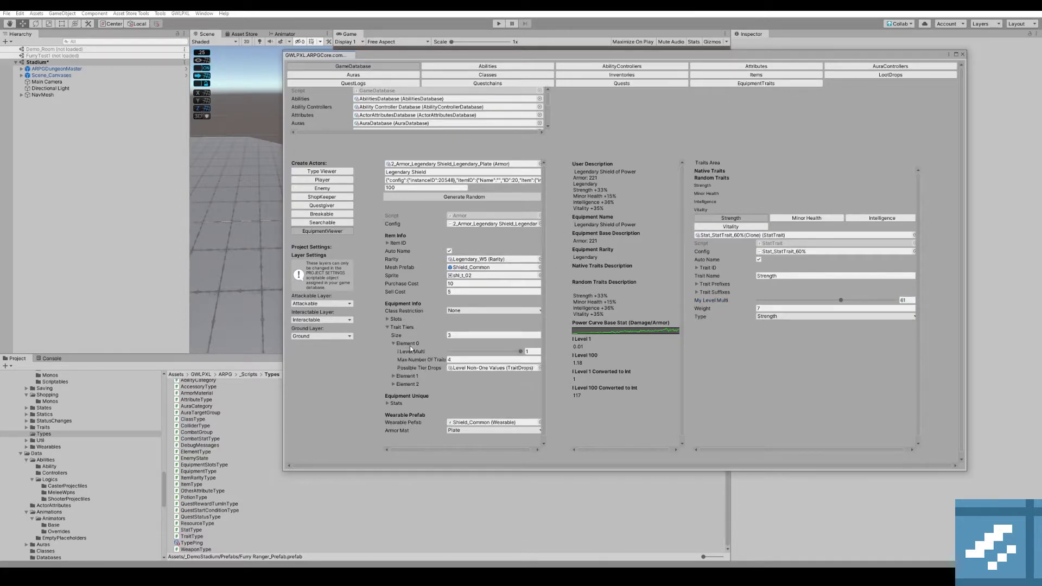
left_click_drag(520, 351, 479, 356)
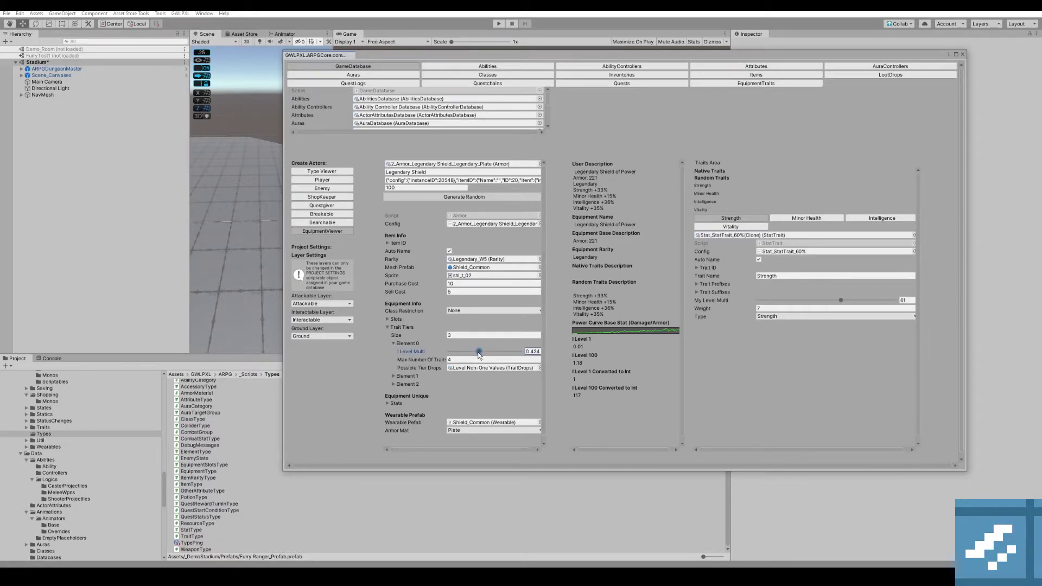
left_click(503, 197)
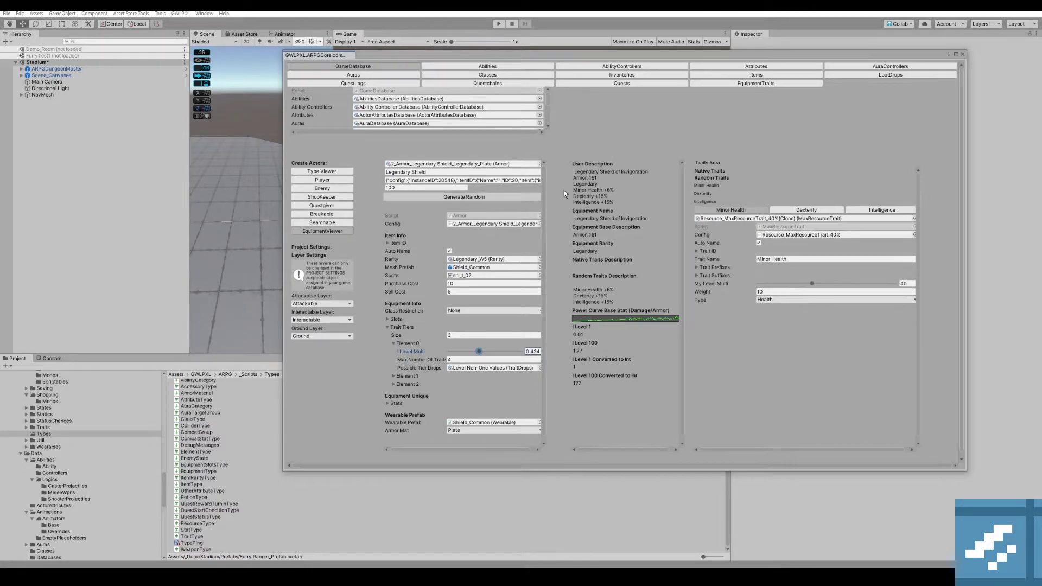
Check the regenerated trait descriptions and set the Minor Health trait's My Level Multi to 52.
left_click_drag(603, 193, 608, 193)
left_click(604, 194)
left_click(601, 196)
left_click_drag(812, 283, 830, 284)
Examine the shield's remaining trait tiers, collapse all tier elements and review the full user description.
left_click(410, 376)
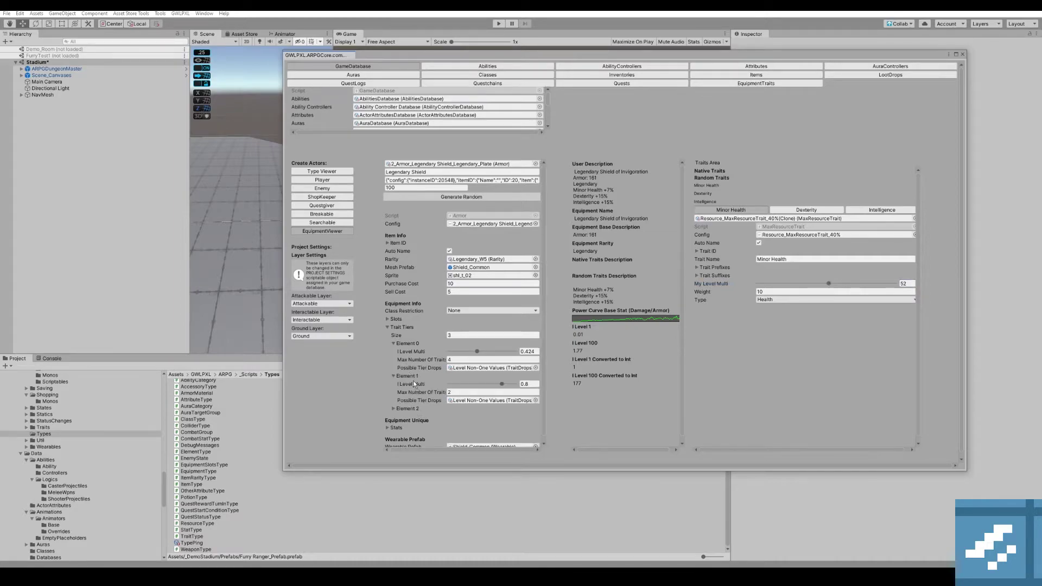
left_click(413, 408)
left_click(414, 408)
left_click(410, 375)
left_click(408, 346)
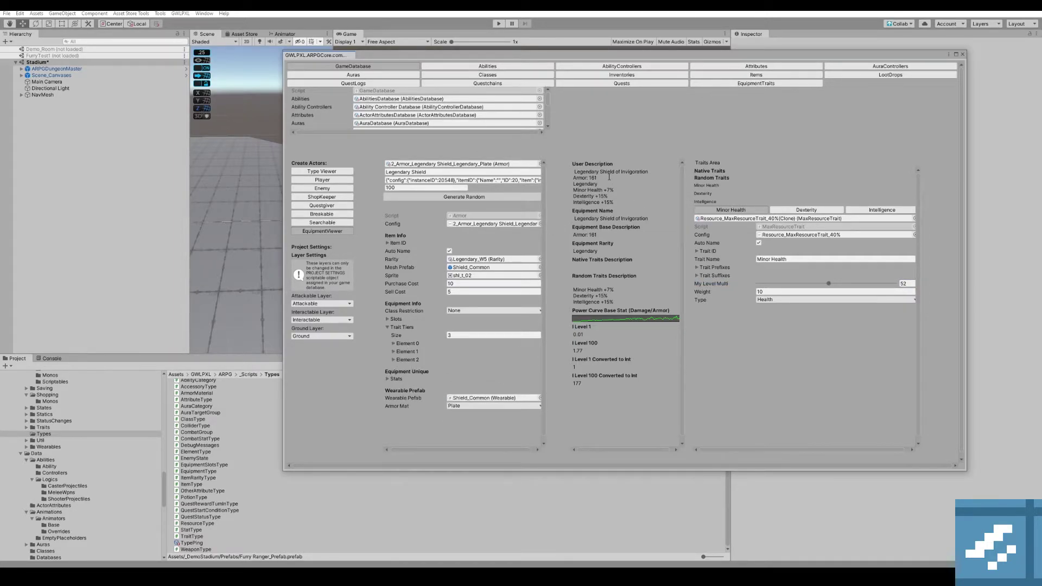
left_click_drag(577, 173, 624, 203)
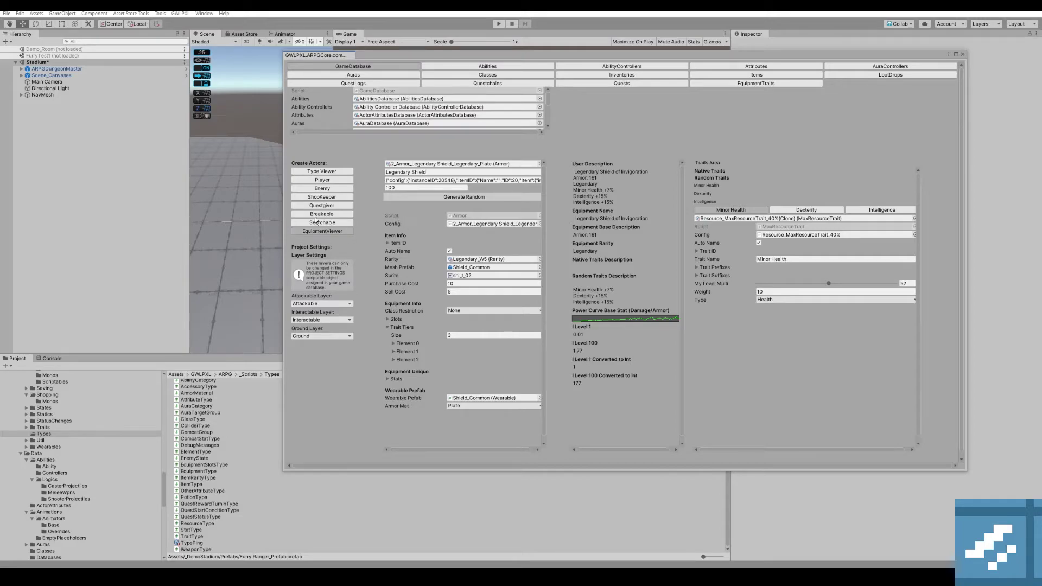
Return to the Player creation settings and keep the Player Default attributes with the Demo ability controller.
left_click(337, 179)
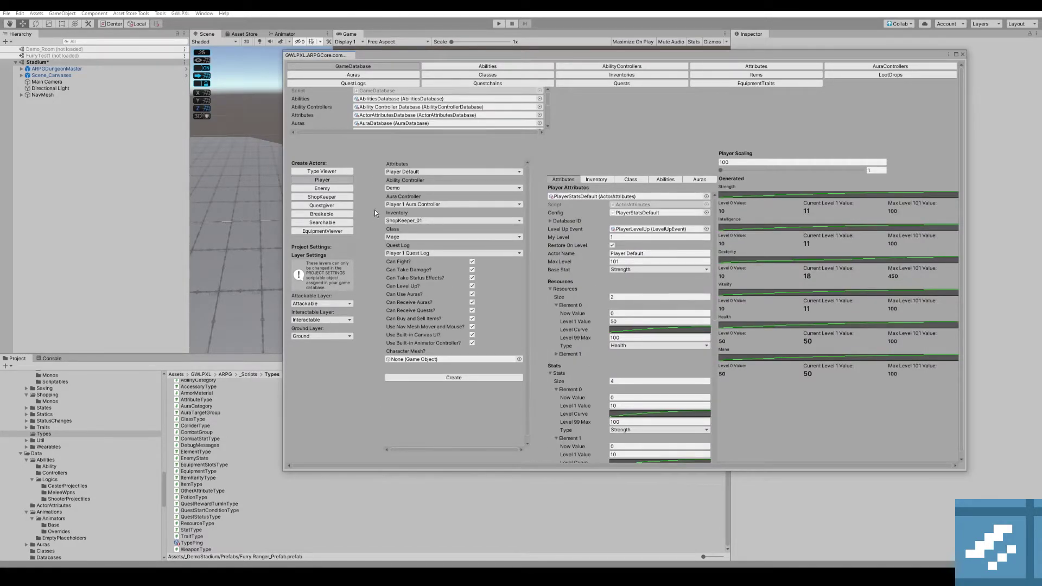
left_click(431, 173)
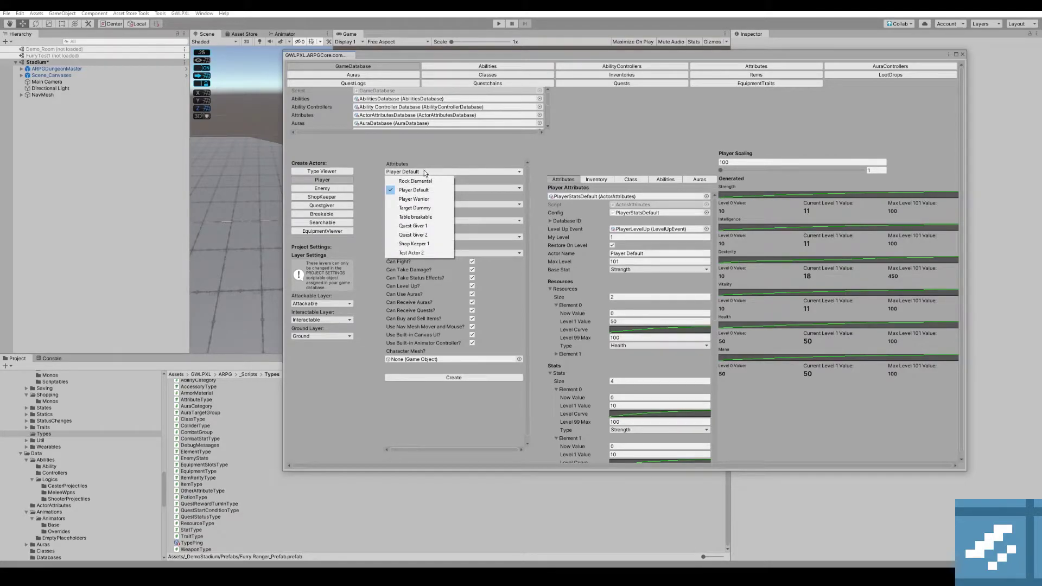
left_click(426, 190)
left_click(428, 187)
left_click(445, 205)
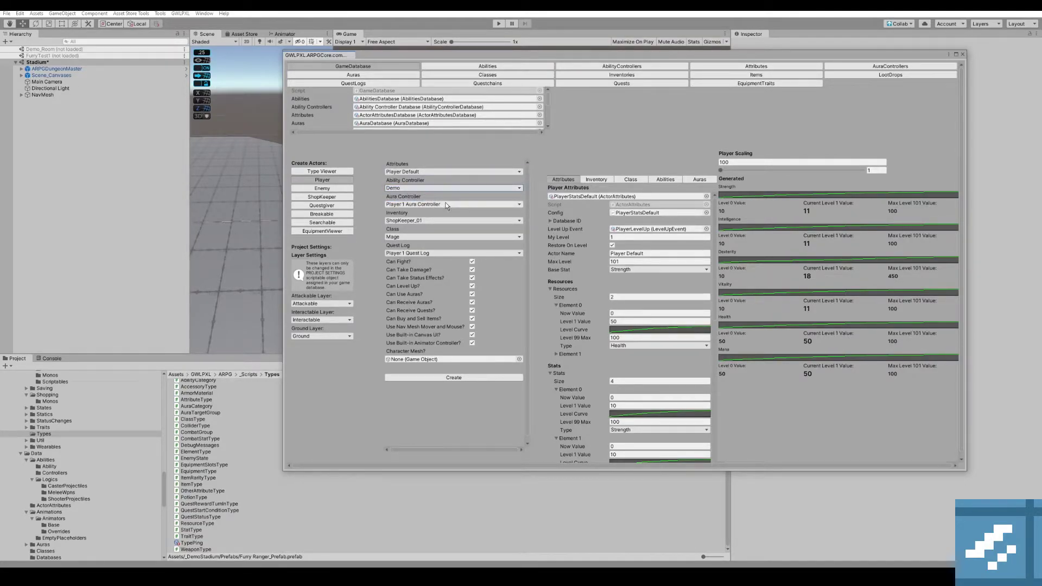
Set the Player's inventory to PlayerWarriorInventory and class to Warrior, keeping Player 1 Quest Log.
left_click(422, 220)
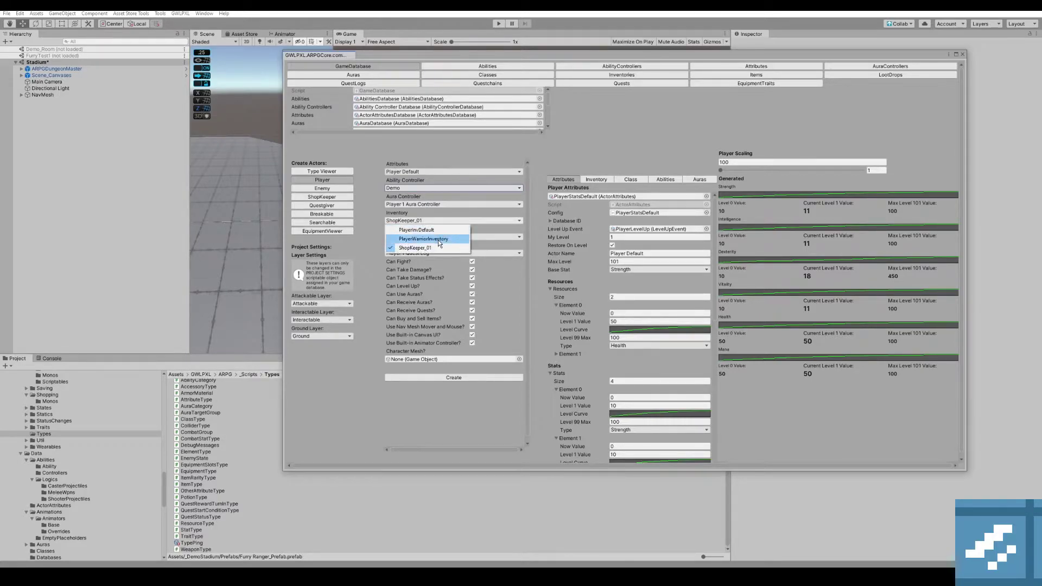
left_click(438, 240)
left_click(421, 237)
left_click(422, 263)
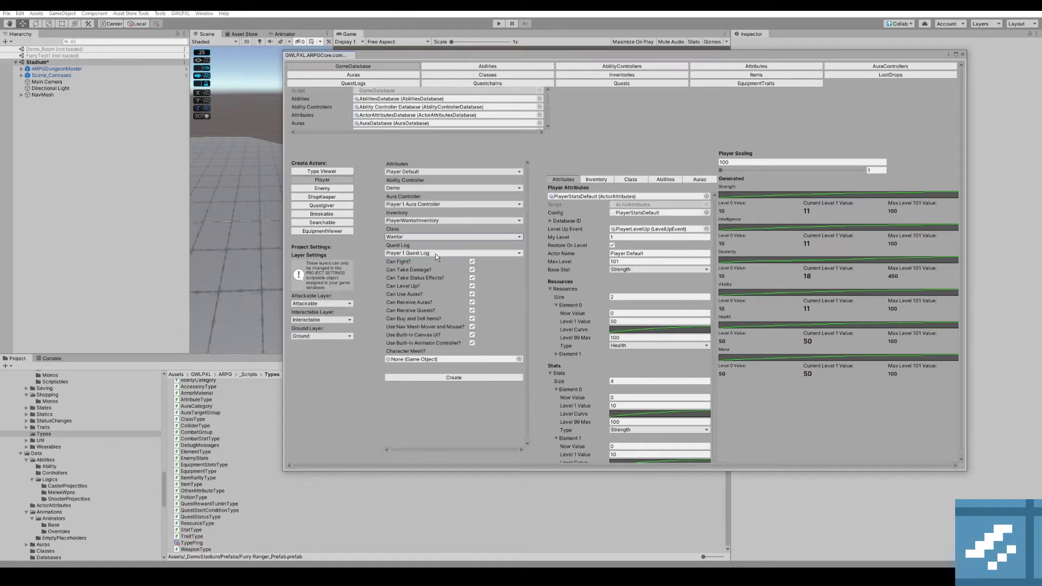
left_click(436, 253)
left_click(434, 263)
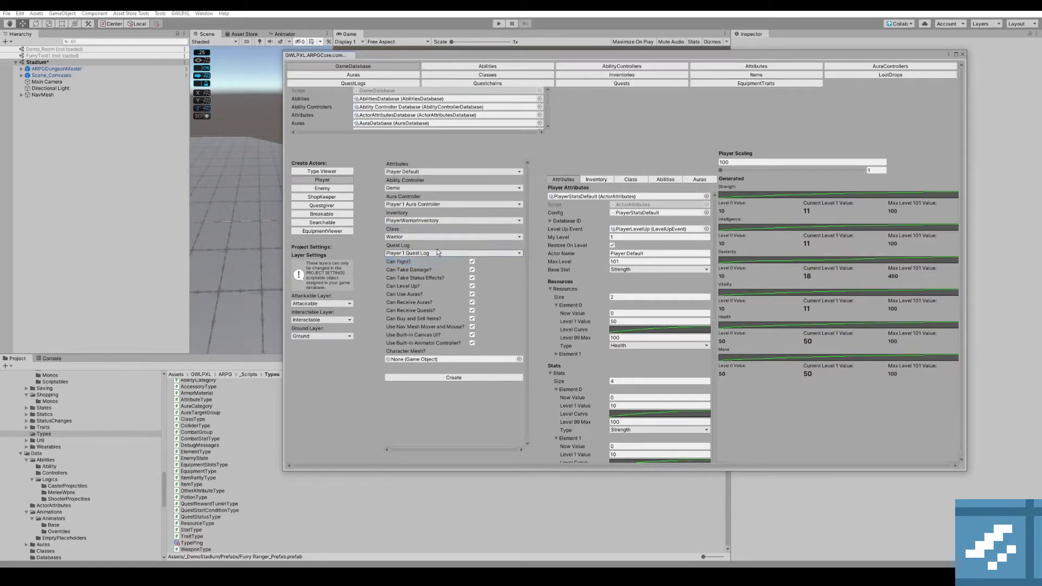
left_click(519, 359)
scroll(506, 311, "down", 1)
scroll(506, 311, "down", 10)
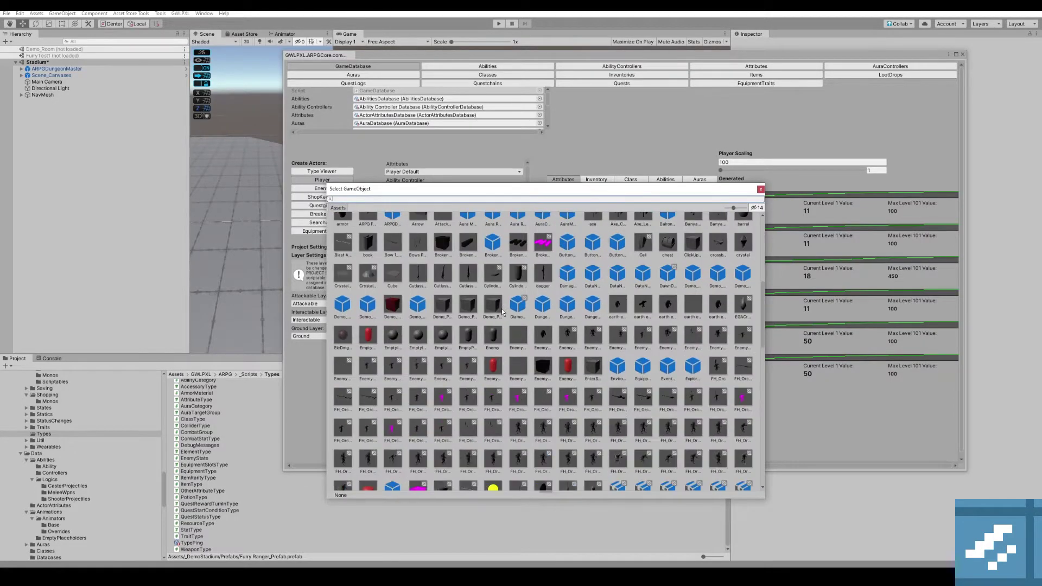
key("Escape")
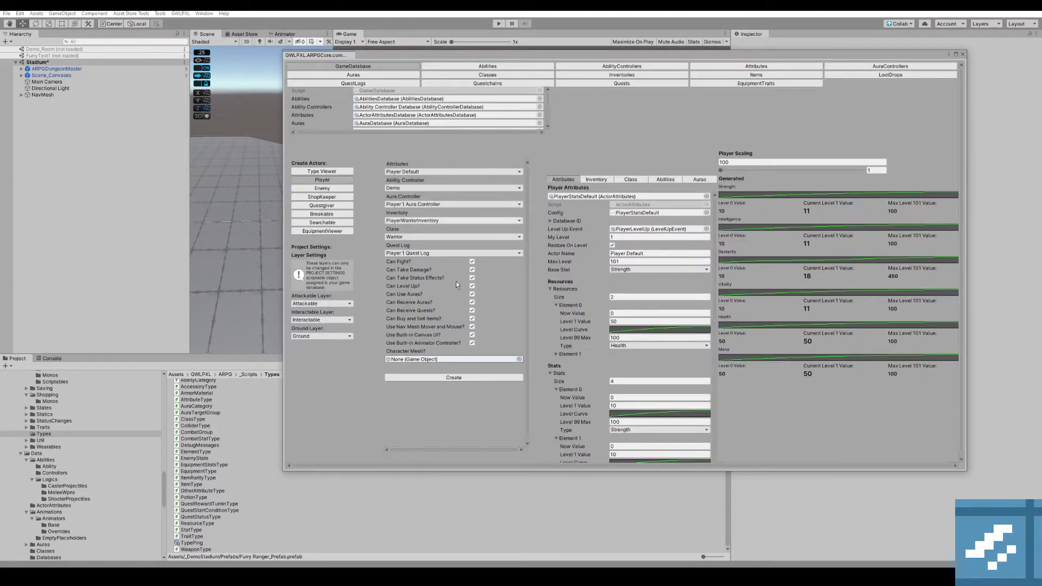
left_click(520, 359)
type("sk white")
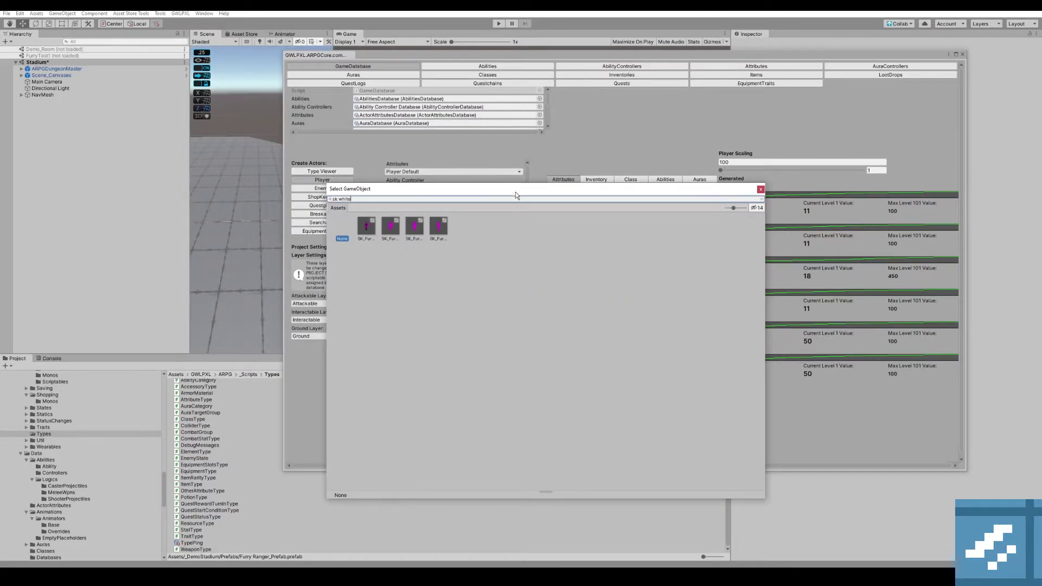
key("Escape")
Find the "sk white" models and assign SK_FurryS2_Style_White (3) Variant as the Player's character mesh.
left_click(521, 361)
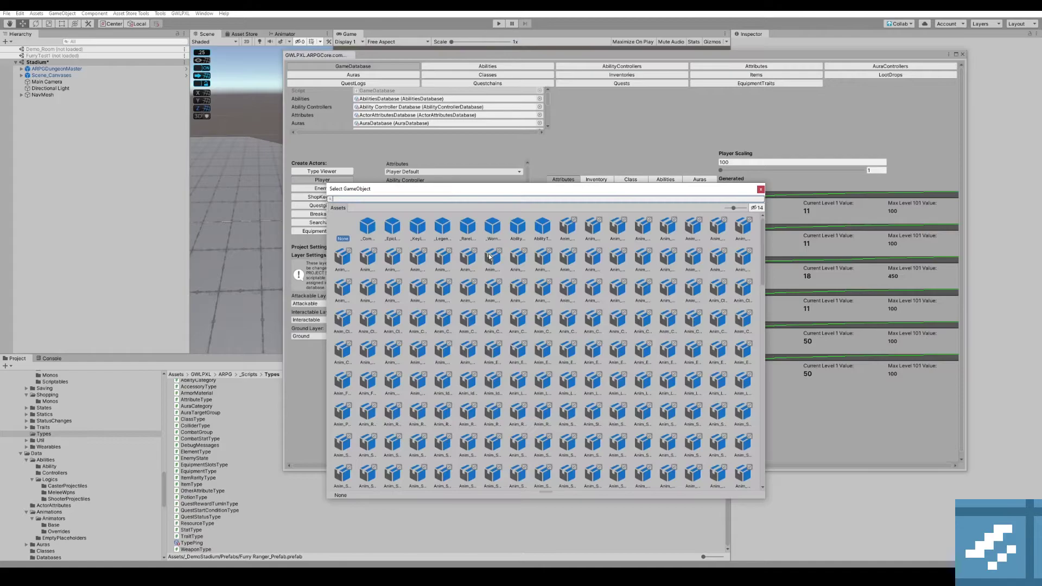
type("sk white")
left_click(440, 228)
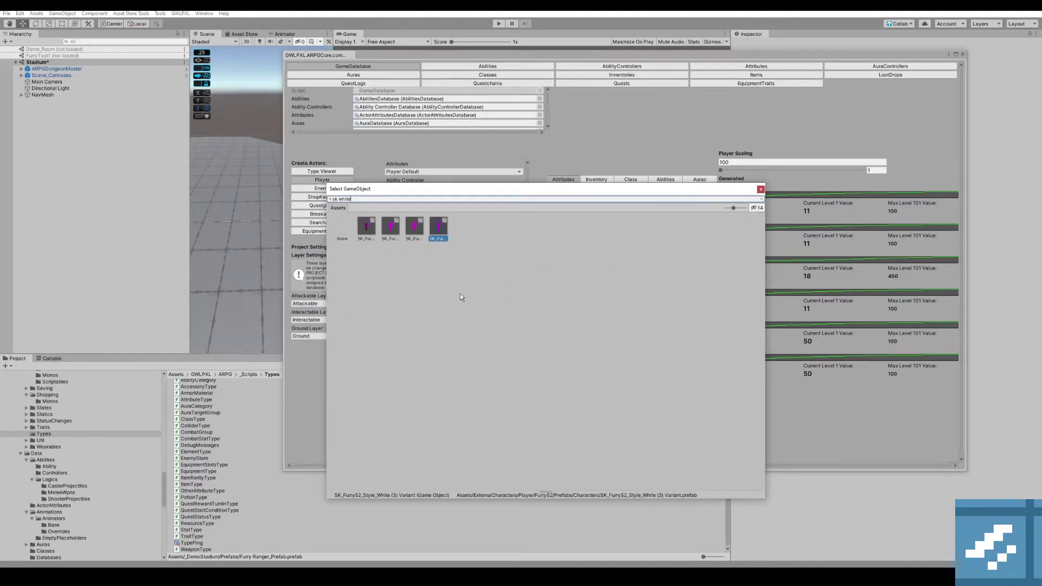
key("Return")
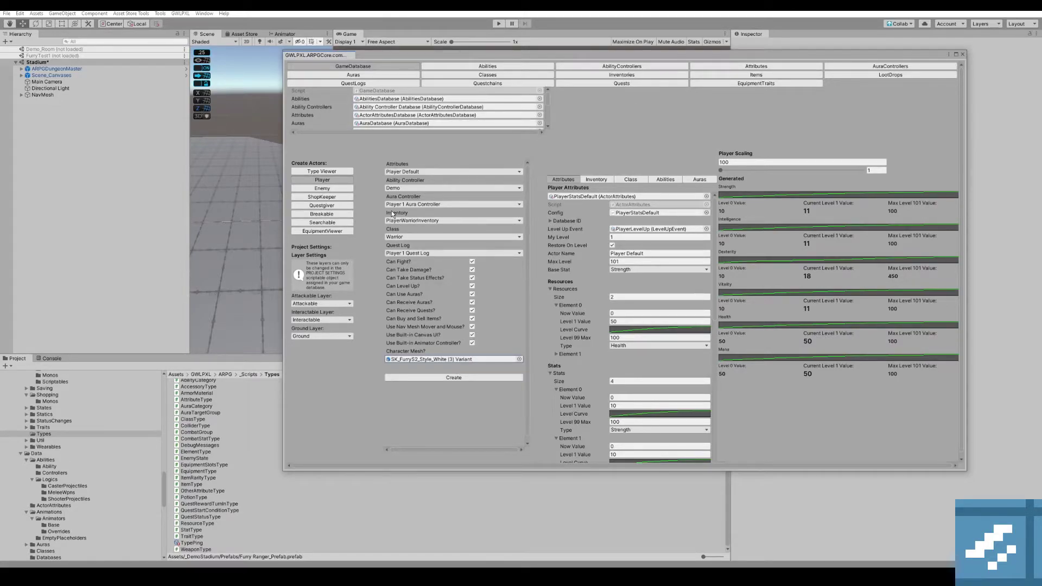
Create the player as Player Default_Prefab in the Assets folder and add the prefab to the Stadium scene.
left_click(454, 378)
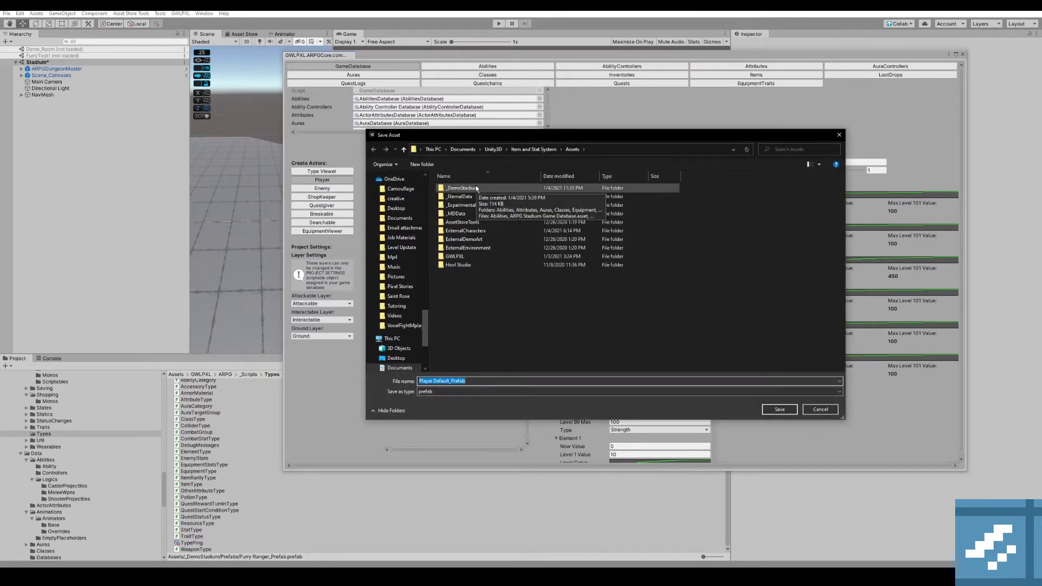
left_click(778, 409)
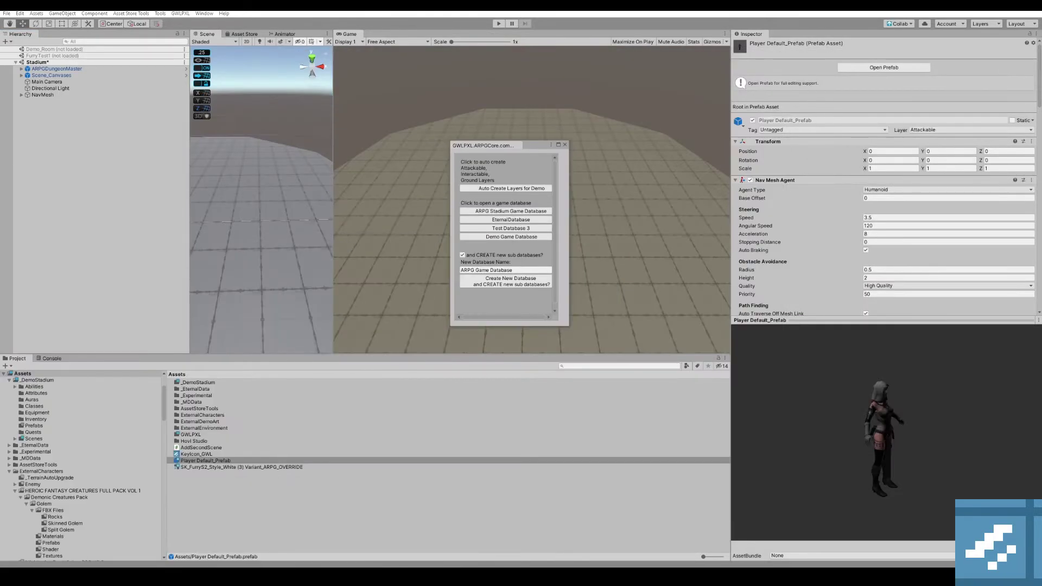
left_click_drag(259, 460, 65, 102)
double_click(68, 102)
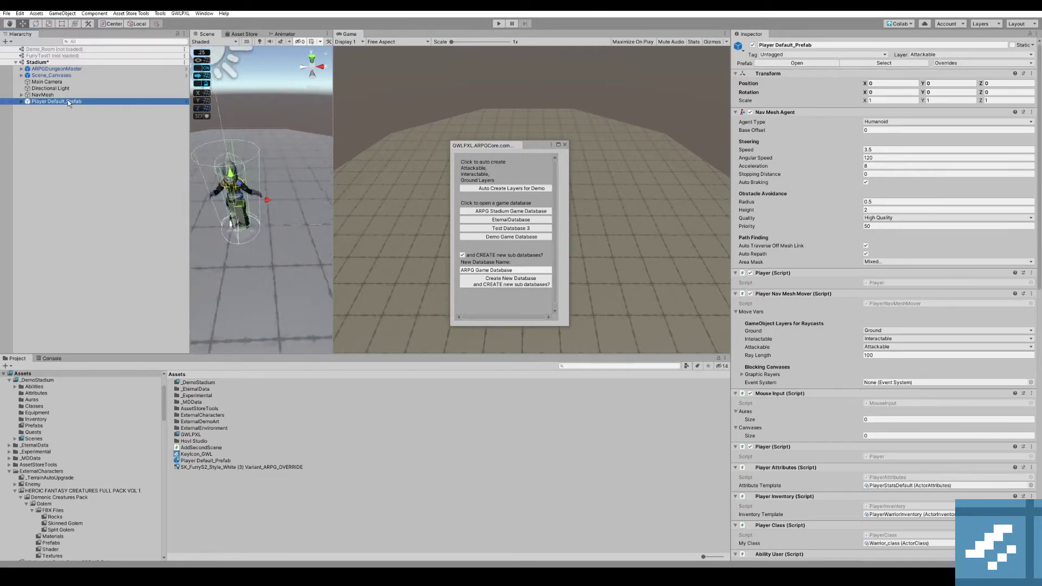
left_click_drag(333, 167, 585, 188)
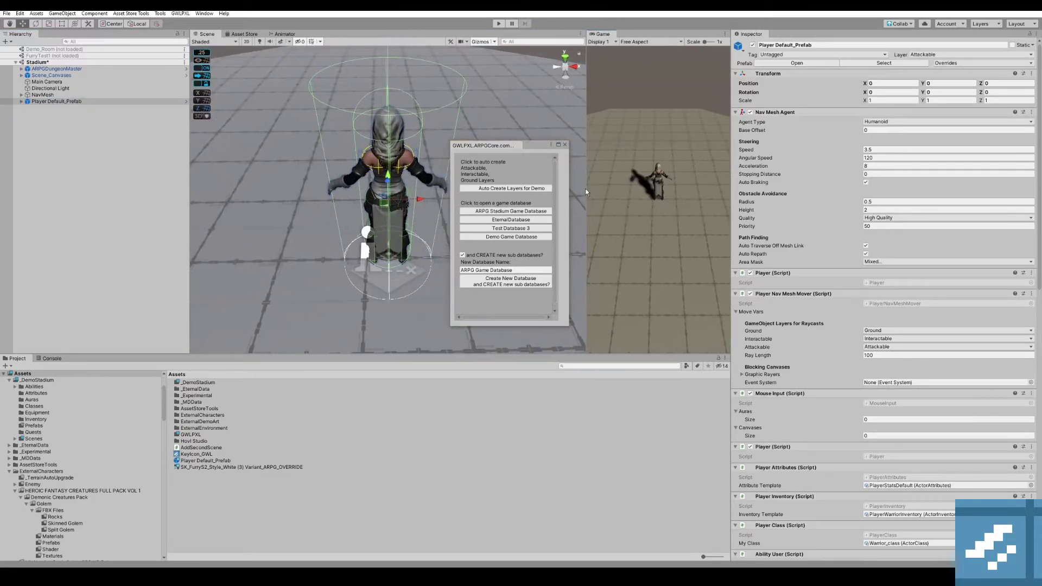
Examine the player prefab's MeshHolder child and attached components, collapsing Nav Mesh Agent and Player Nav Mesh Mover.
left_click(21, 102)
left_click(43, 108)
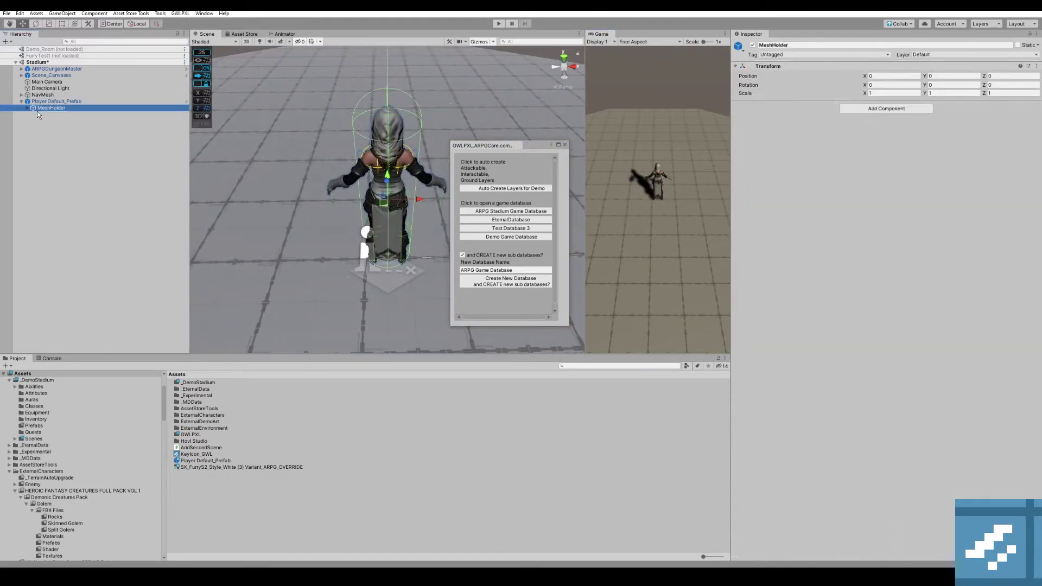
left_click(41, 103)
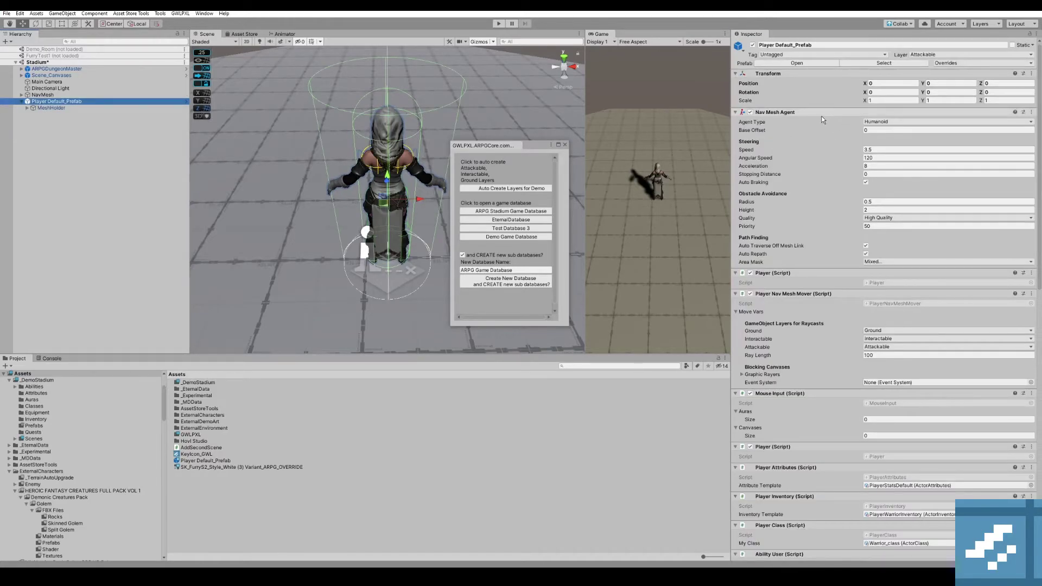
left_click(821, 114)
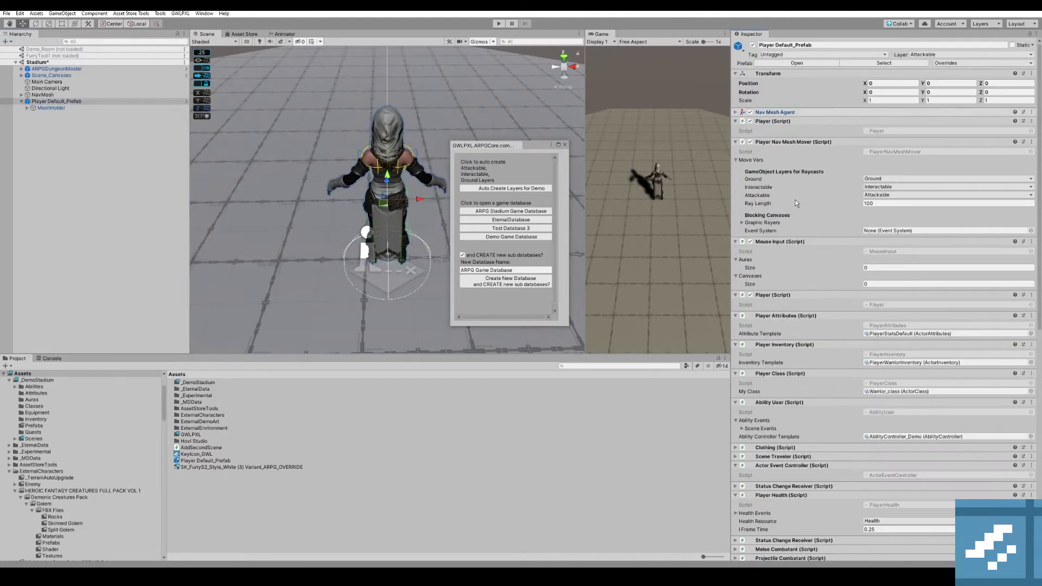
left_click(812, 143)
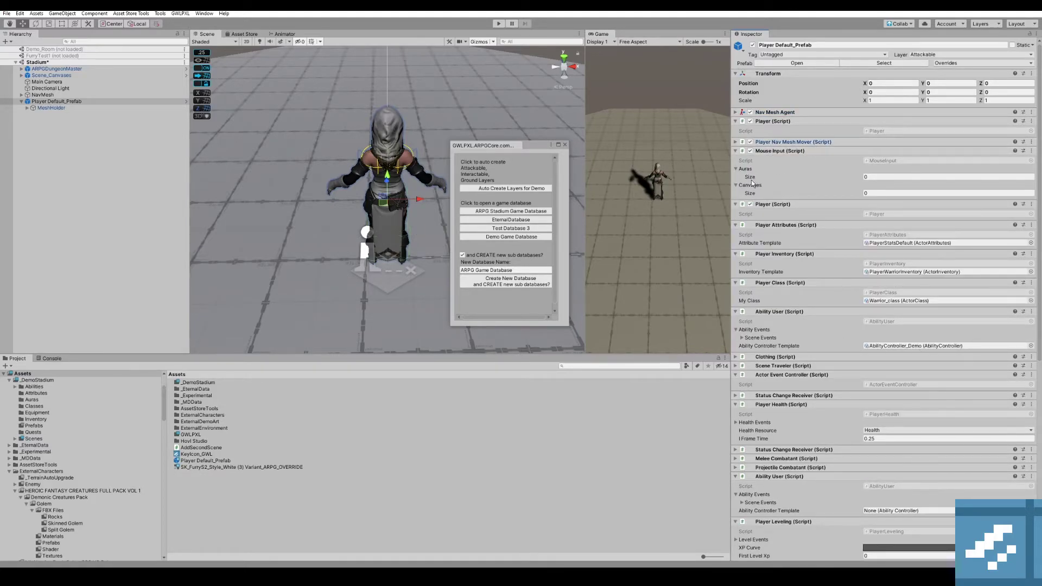
scroll(752, 181, "down", 3)
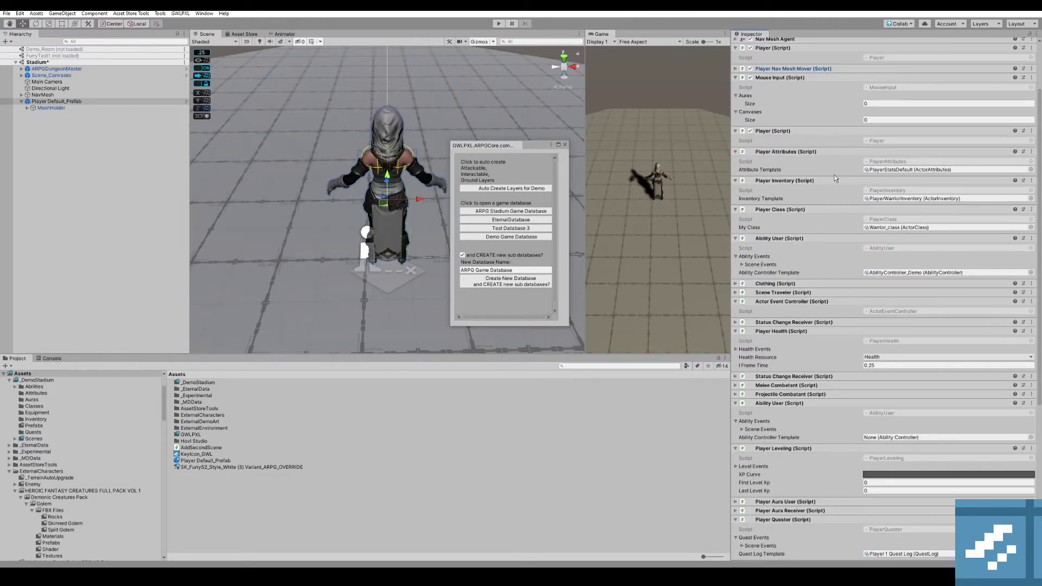
Review the rest of the player prefab's components, down to Player Dungeon Canvas User.
scroll(819, 216, "down", 3)
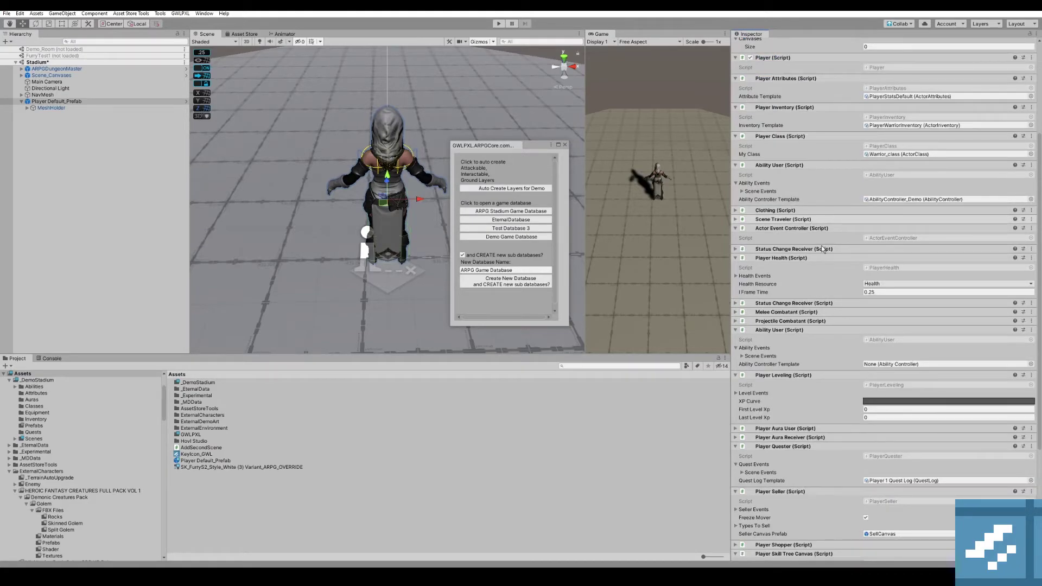
scroll(822, 249, "down", 7)
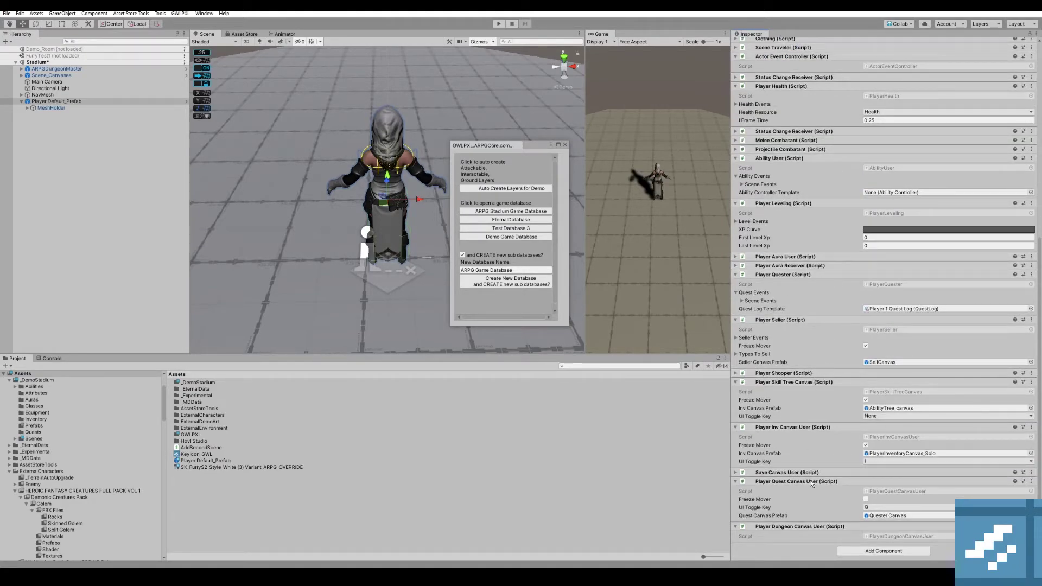
scroll(795, 247, "up", 13)
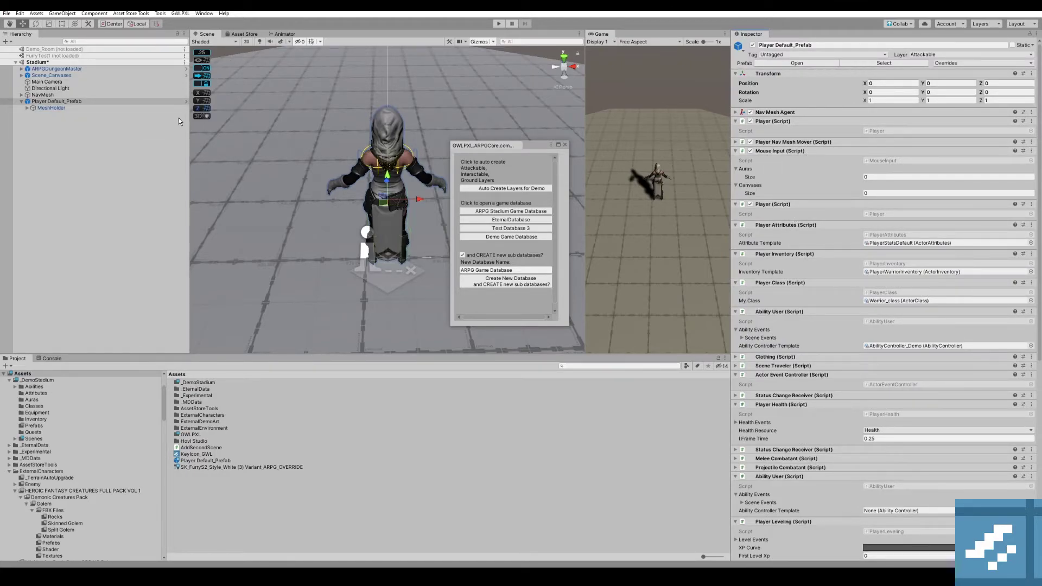
Run the Stadium scene and move the player to various points on the ground to test its movement.
left_click(499, 24)
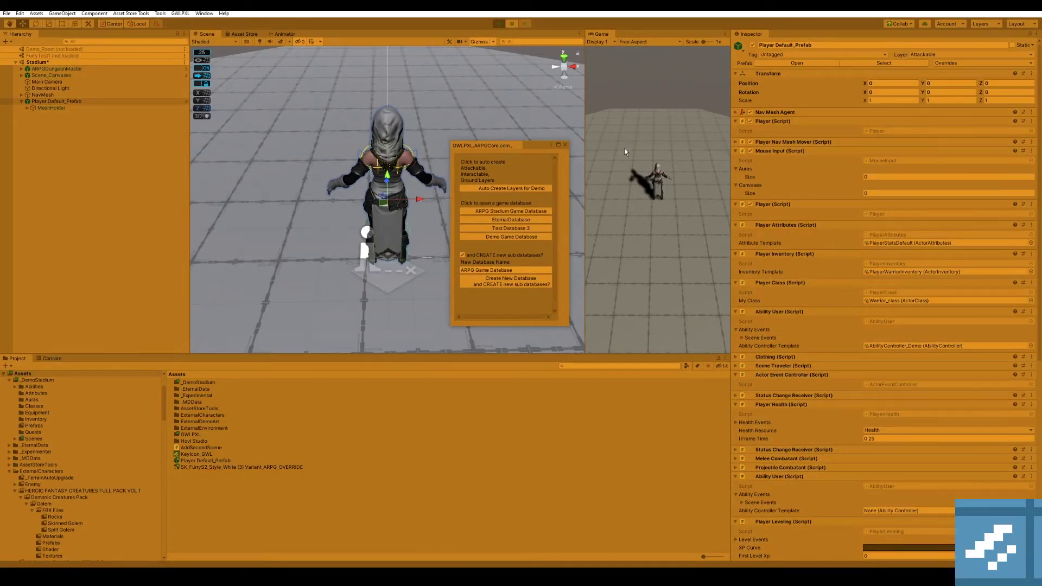
left_click(614, 184)
left_click(647, 128)
left_click(685, 136)
left_click(672, 164)
left_click(654, 142)
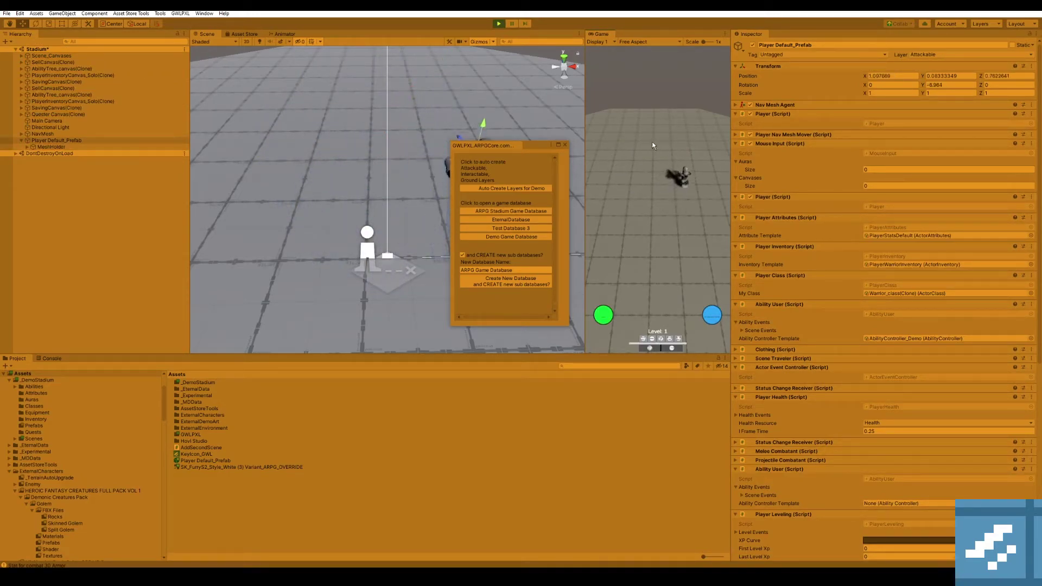
left_click(673, 204)
left_click(640, 257)
left_click(697, 188)
left_click(656, 158)
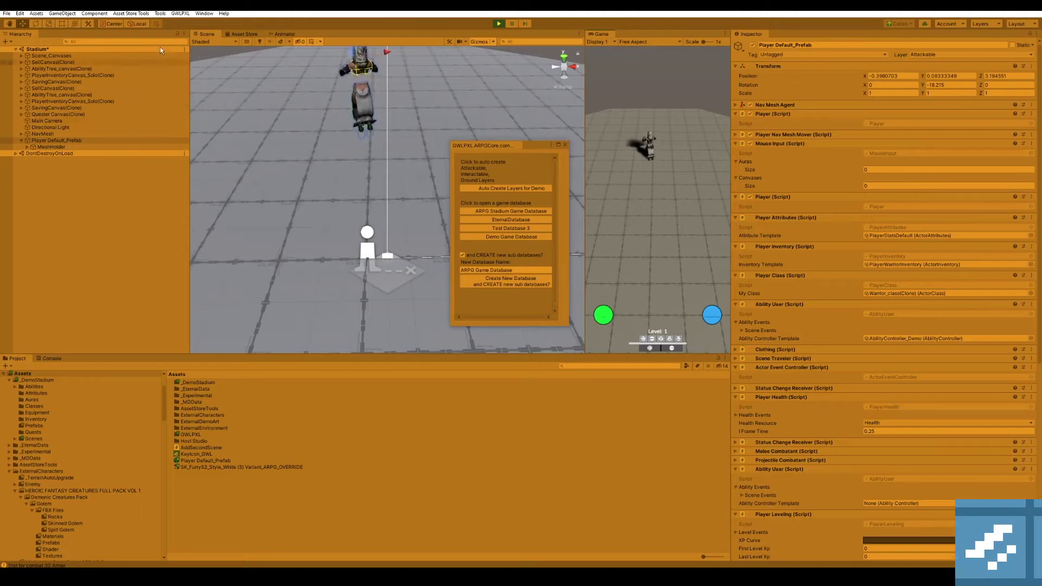
left_click(635, 153)
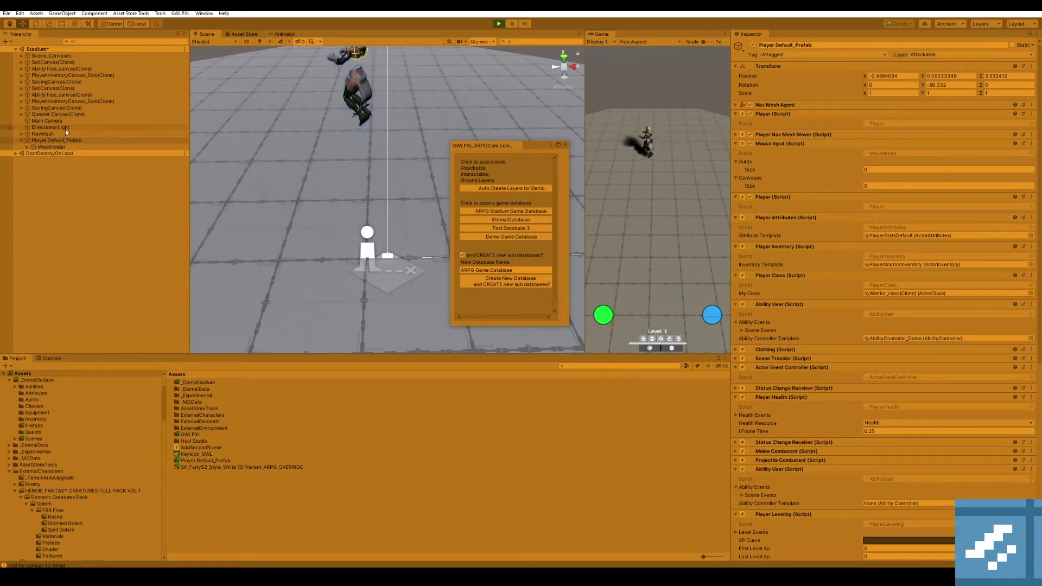
Inspect the Animator on the SK_FurryS2_Style_White (3) Variant under MeshHolder and its ARPG_OVERRIDE controller asset, and stop the game.
left_click(76, 147)
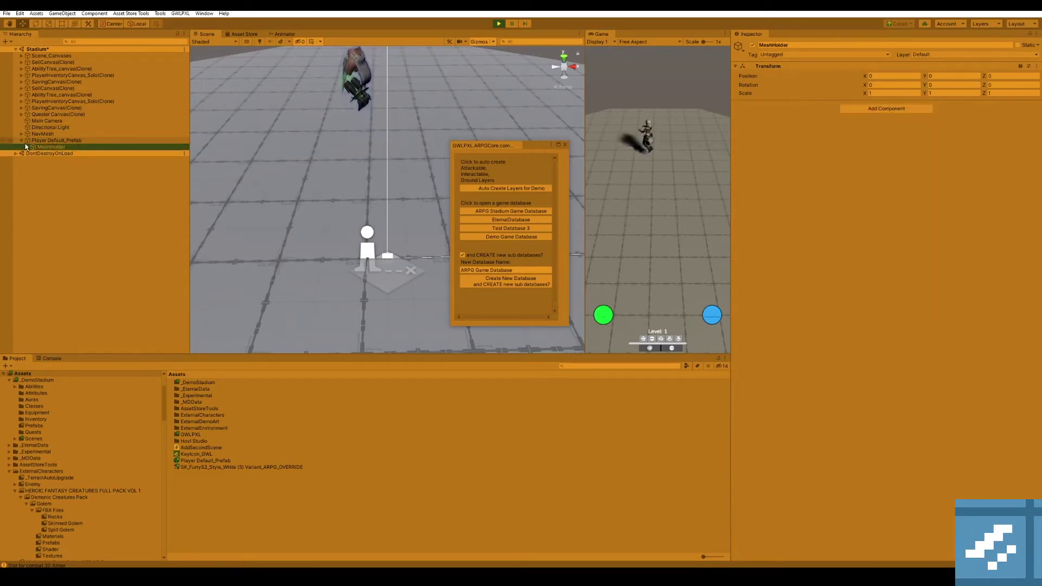
left_click(26, 146)
left_click(64, 154)
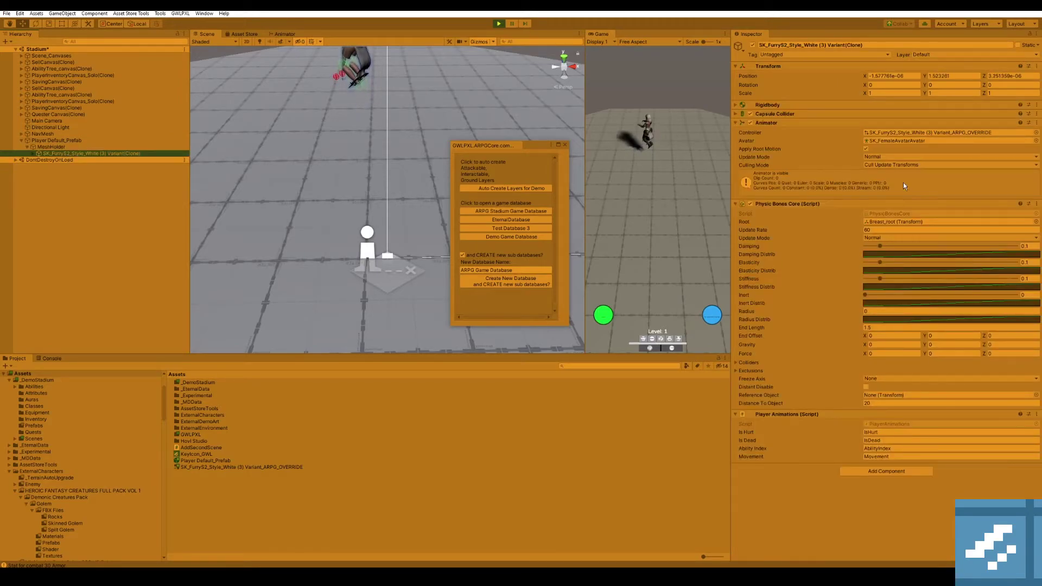
left_click(782, 203)
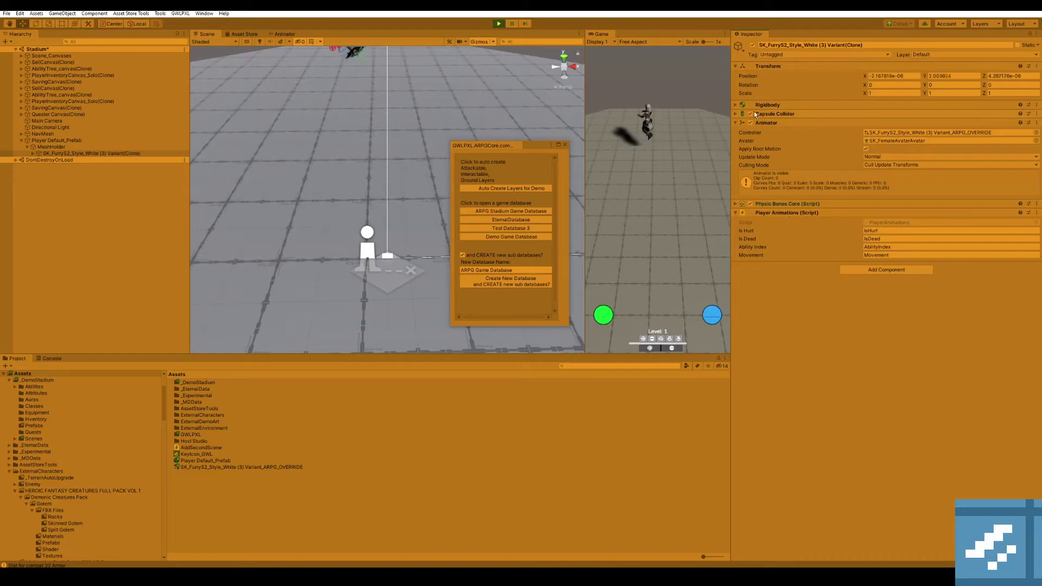
left_click(891, 132)
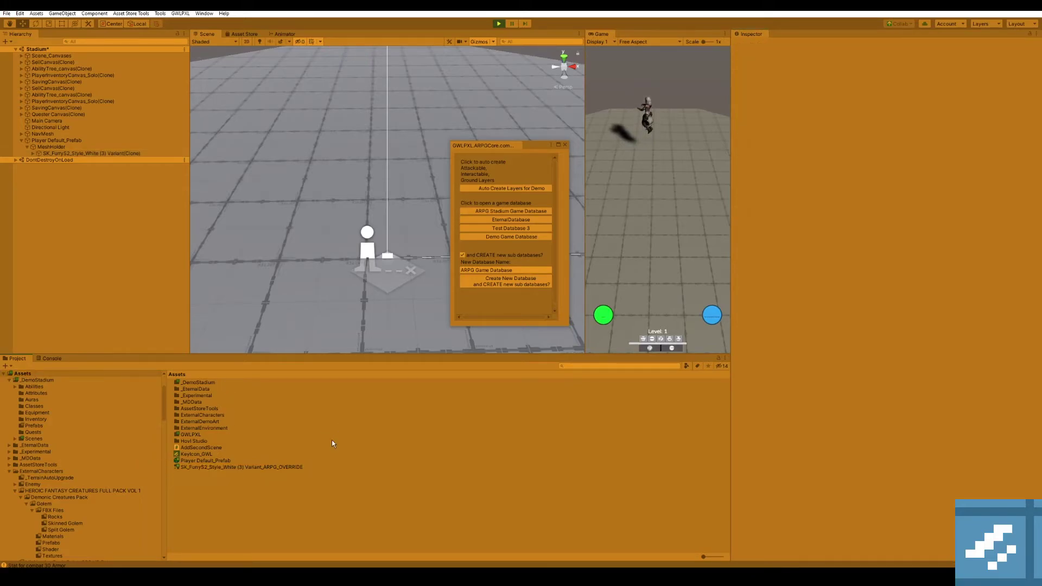
left_click(278, 467)
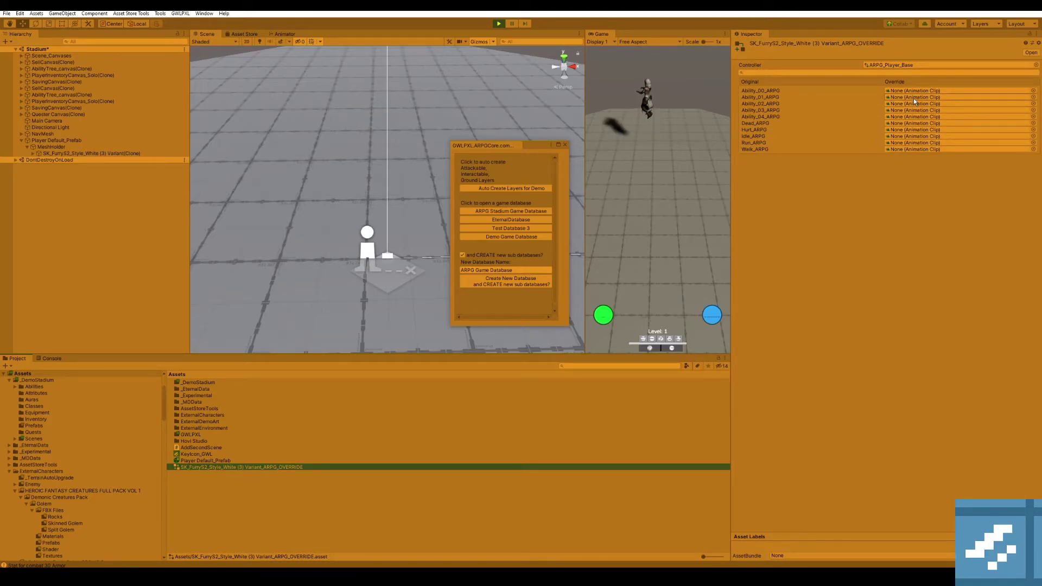
key("ctrl+p")
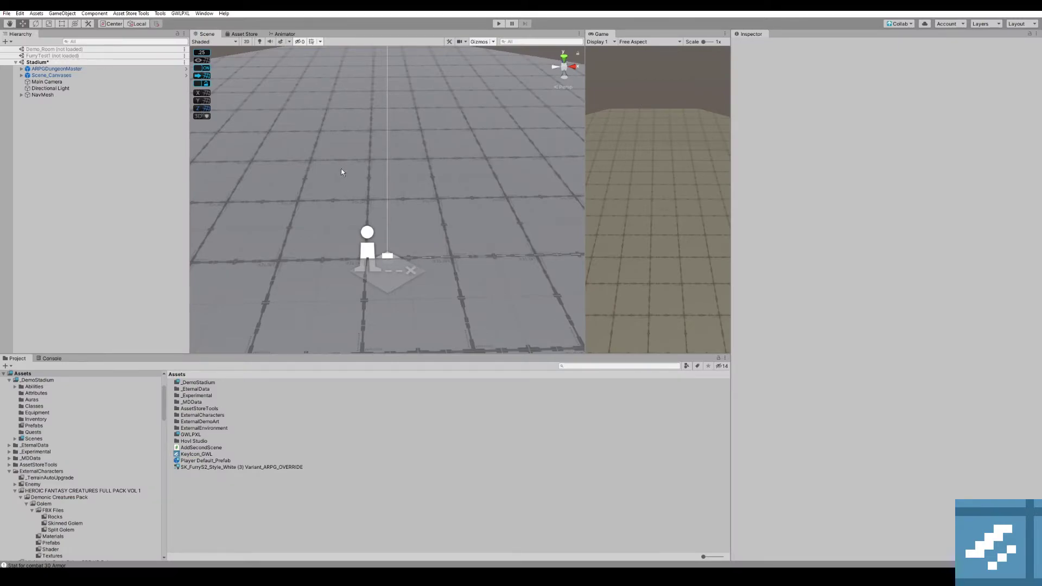
Reopen the GWLPXL game database window and name the new database TEST ARPG Game Database.
left_click(180, 13)
left_click(187, 23)
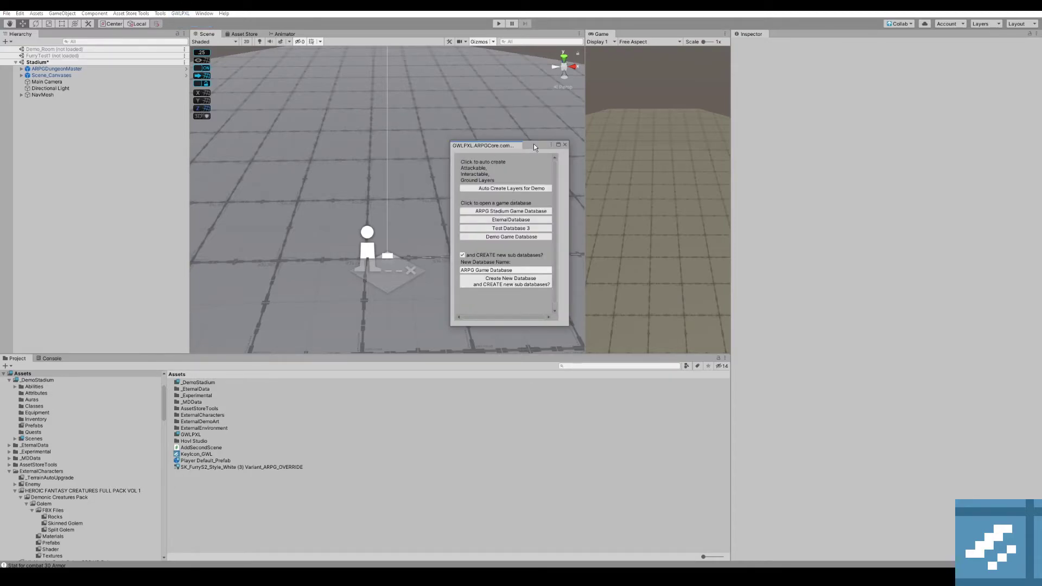
left_click_drag(534, 146, 428, 116)
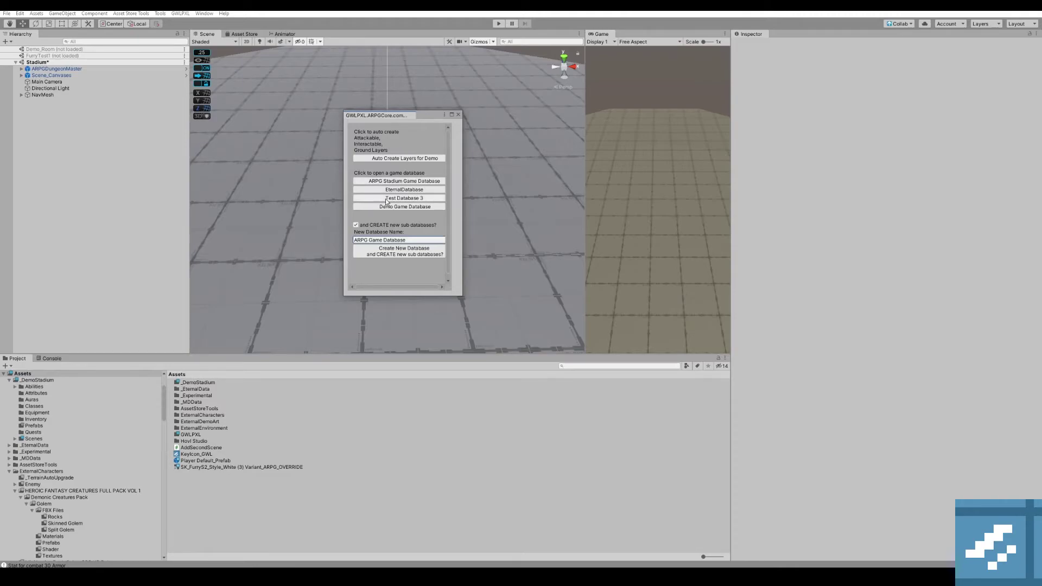
left_click(405, 242)
left_click(354, 240)
type("Te")
key("BackSpace")
type("EST")
mouse_move(463, 259)
left_mouse_down()
mouse_move(489, 259)
mouse_move(457, 258)
left_mouse_up()
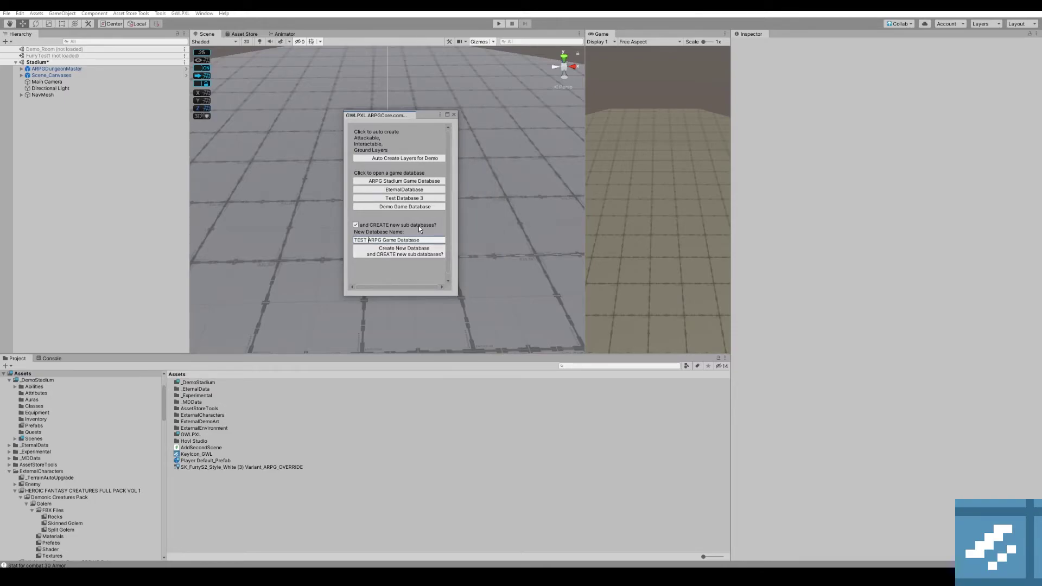
Create the new database with its sub databases, saving TEST ARPG Game Database in a new Assets folder named Test.
left_click(398, 250)
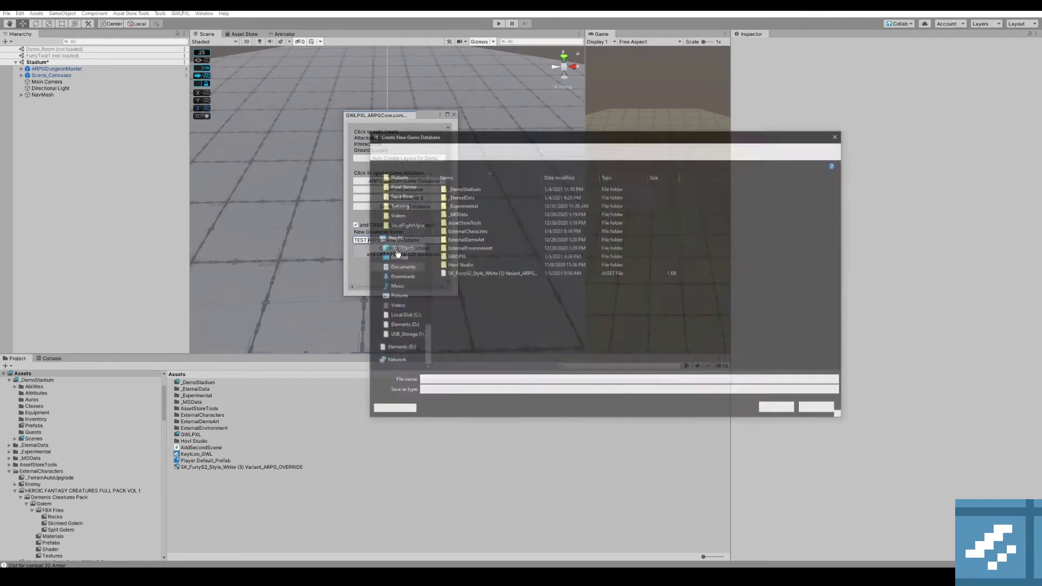
left_click_drag(531, 139, 499, 135)
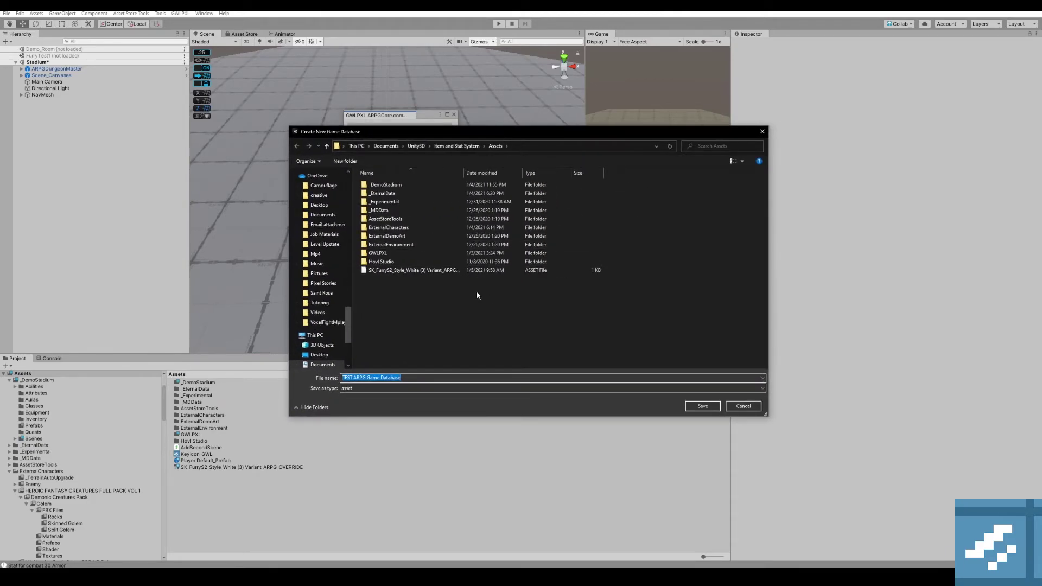
left_click(346, 160)
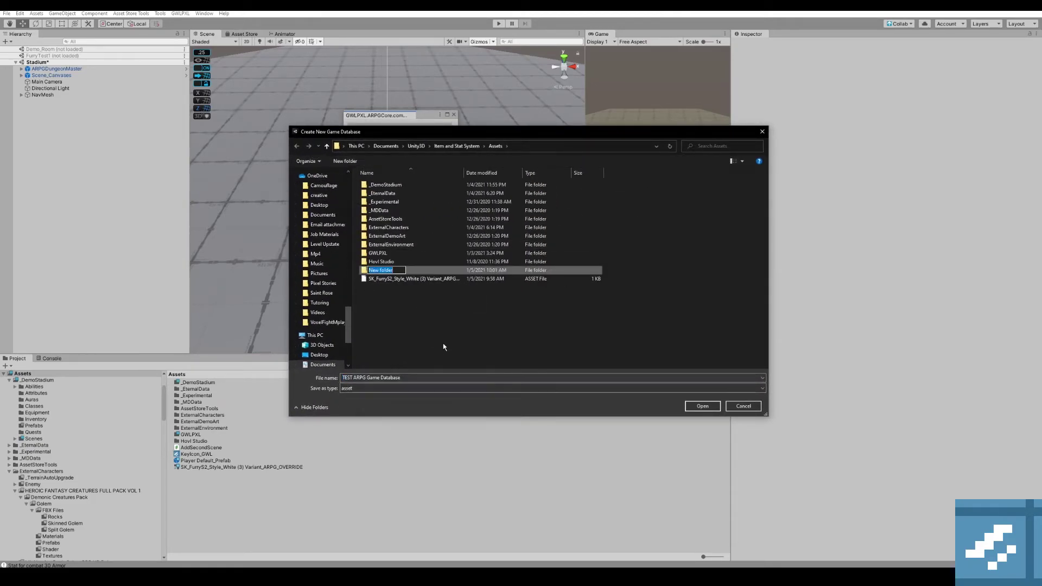
type("Test")
key("Return")
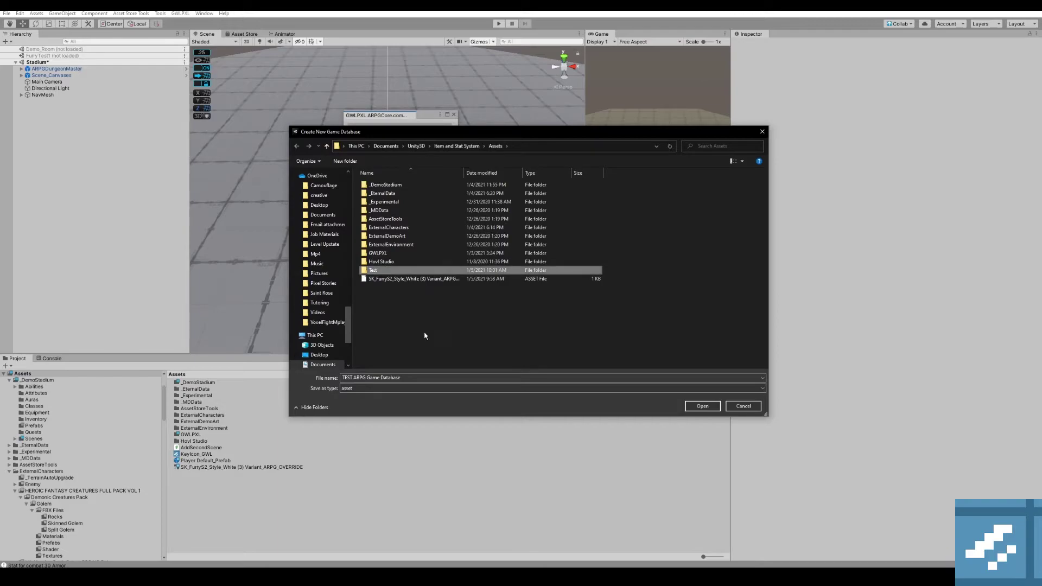
double_click(396, 272)
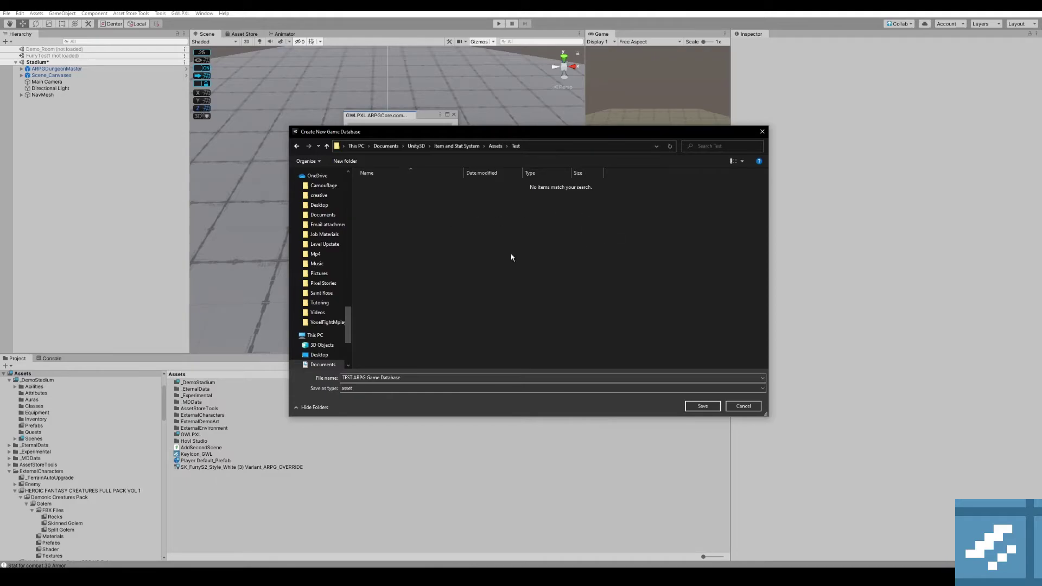
left_click(703, 406)
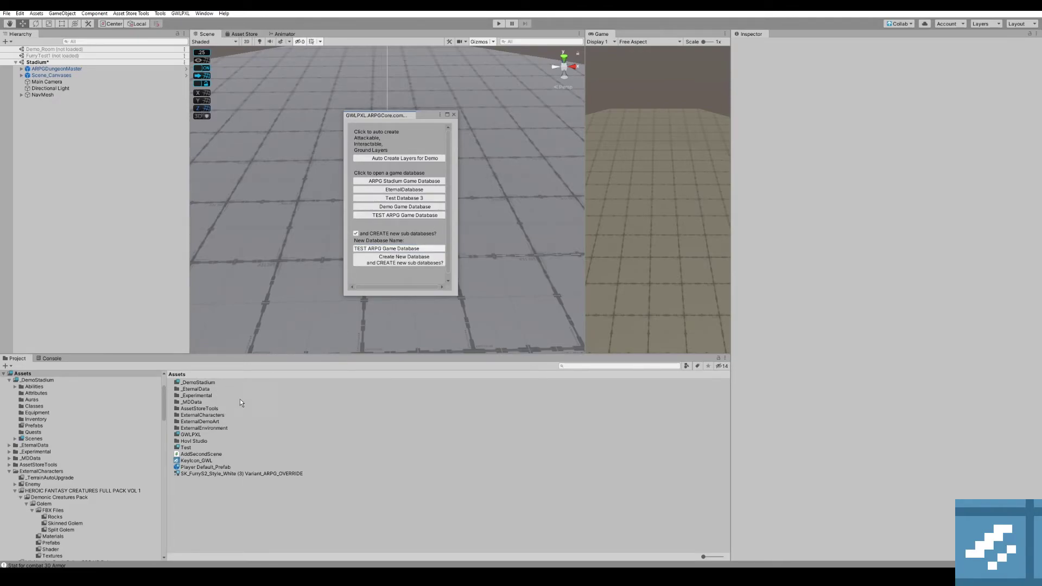
Open the Test folder and examine Database_Abilities, its search folder, and the TEST ARPG Game Database asset.
scroll(37, 478, "down", 10)
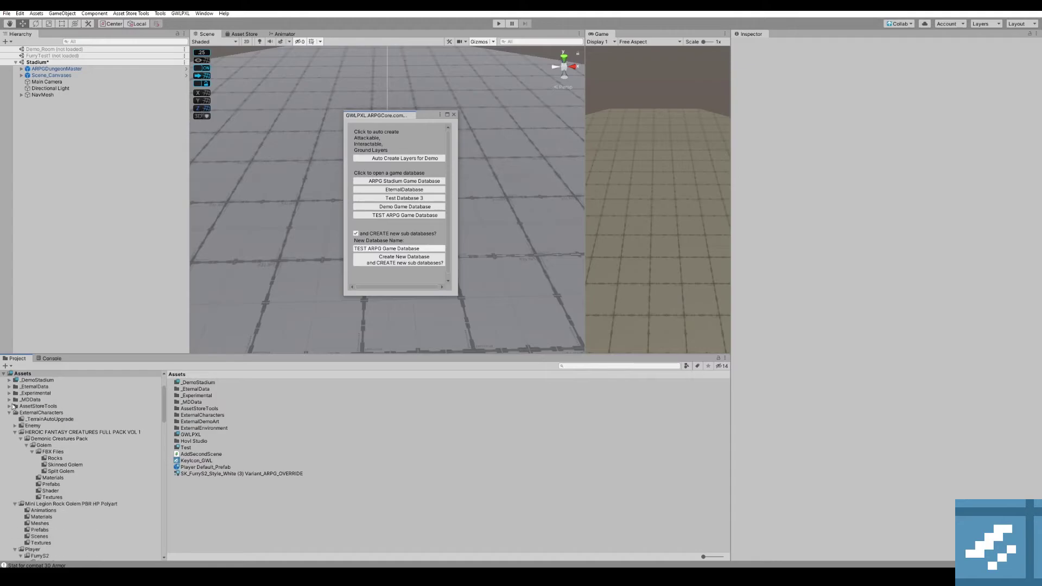
scroll(36, 478, "down", 10)
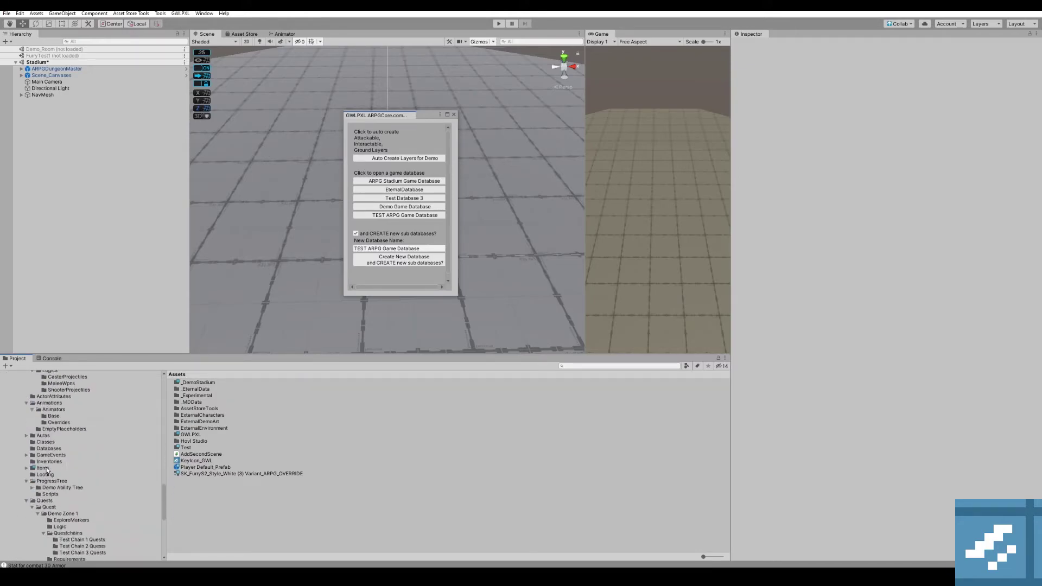
scroll(48, 471, "down", 2)
left_click(32, 551)
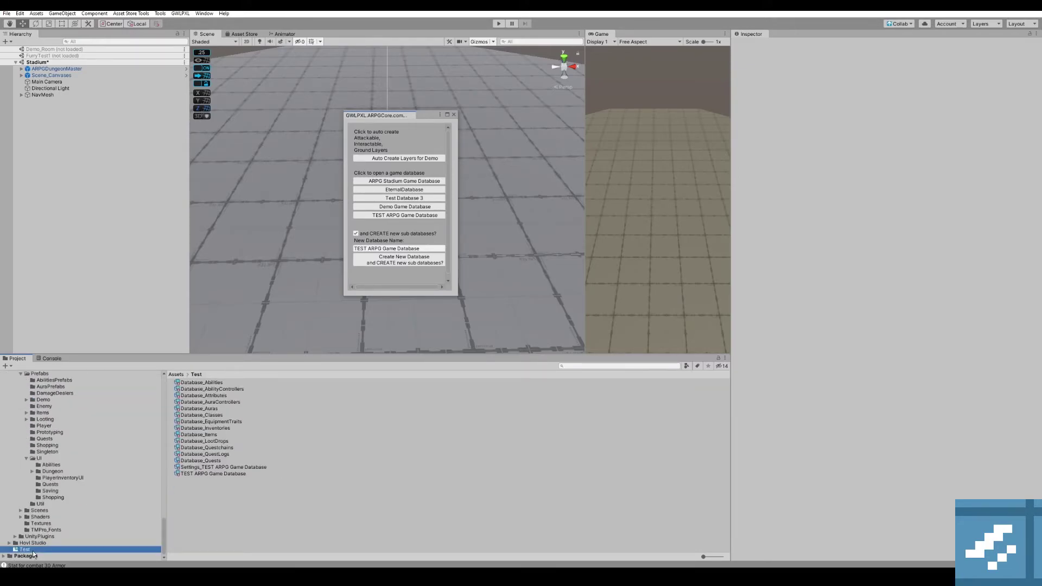
left_click(237, 383)
left_click(234, 389)
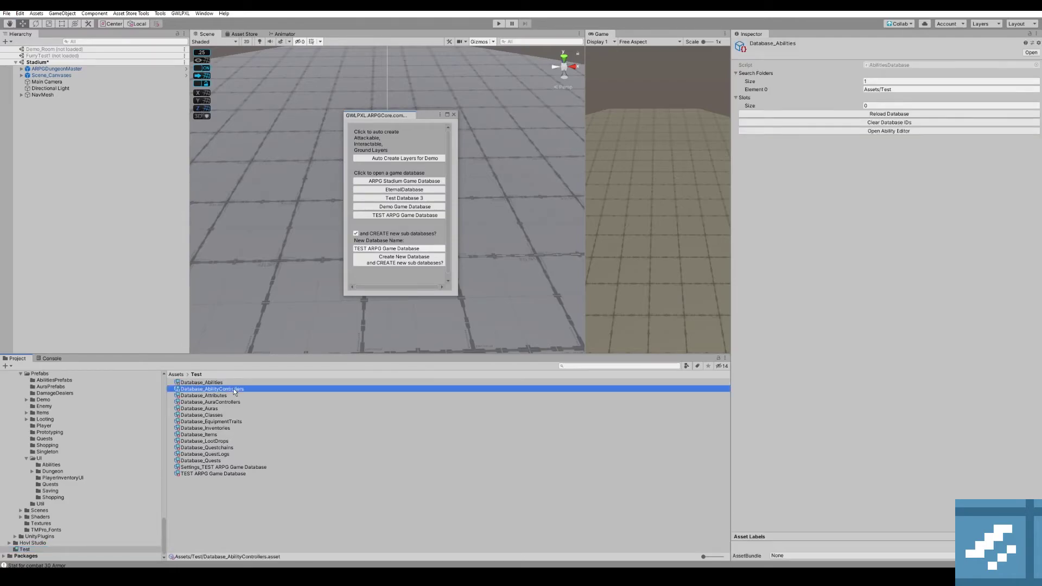
left_click(285, 383)
key("ctrl")
key("ctrl")
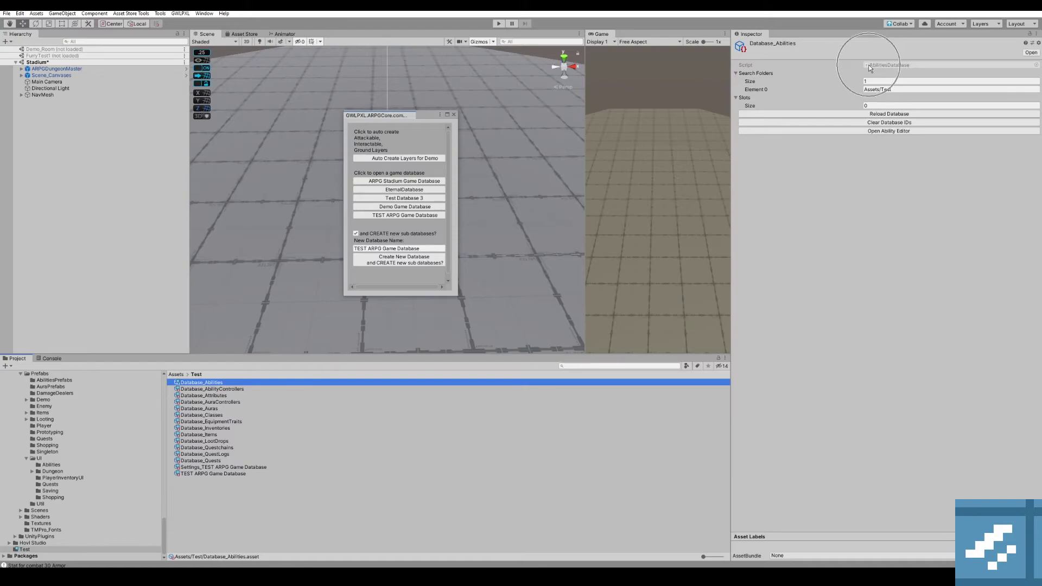
left_click(875, 90)
left_click(224, 473)
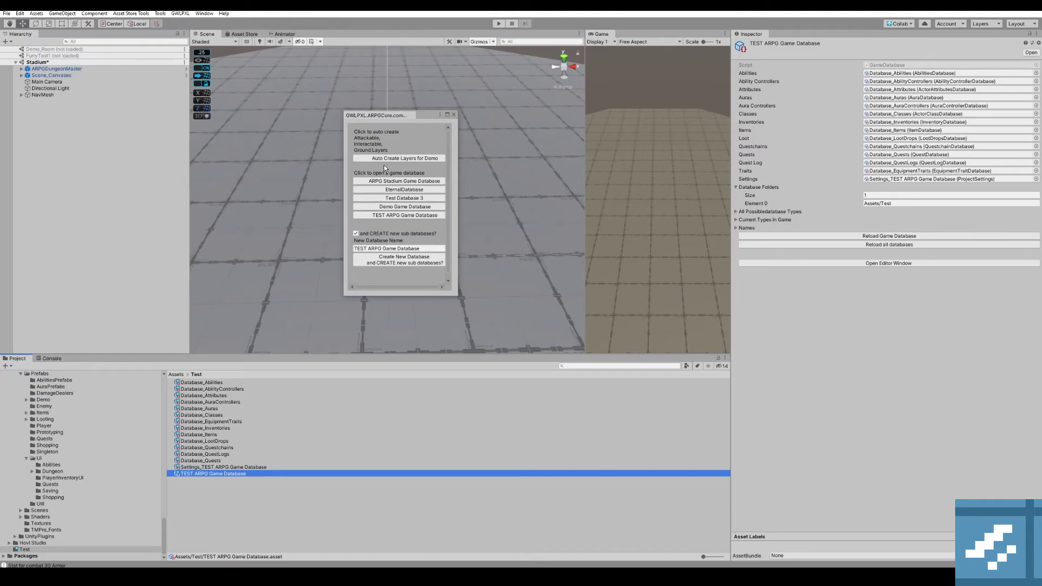
In Settings_TEST ARPG Game Database, set Ground Layer to Ground, Attackable Layer to Attackable and Interactable Layer to Interactable.
left_click(267, 468)
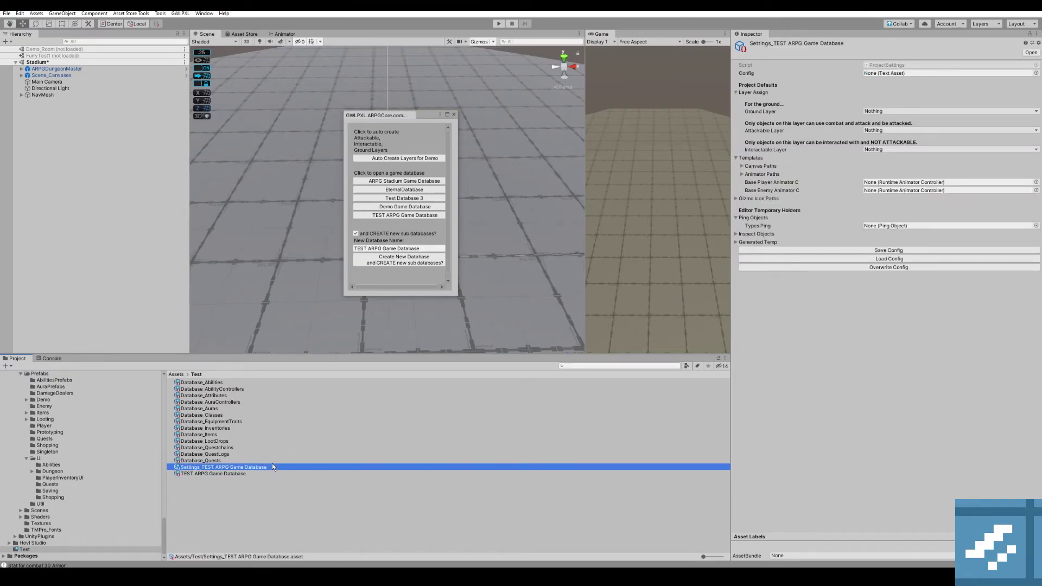
left_click(269, 468)
left_click(901, 111)
left_click(897, 192)
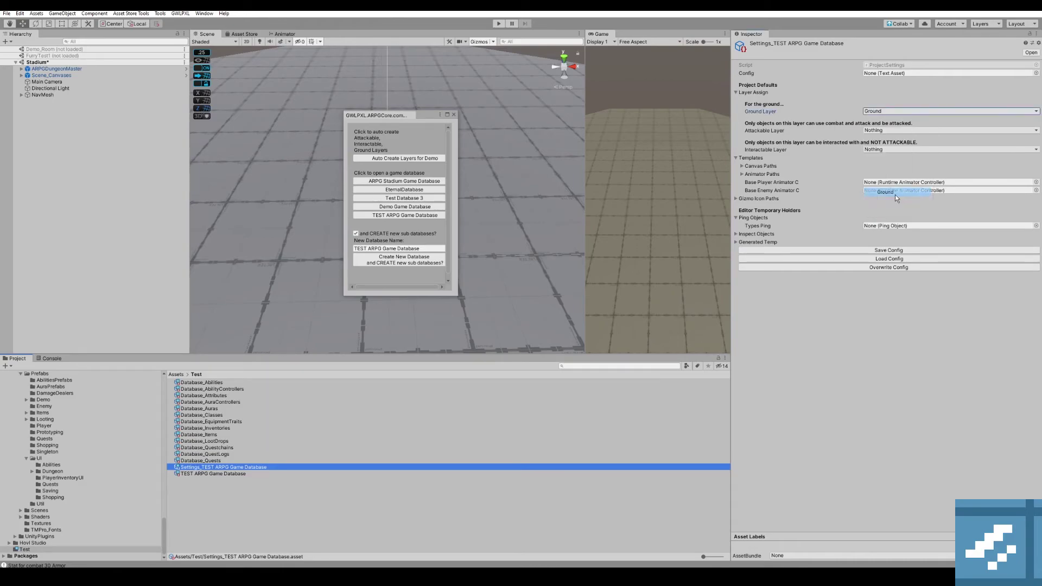
left_click(872, 131)
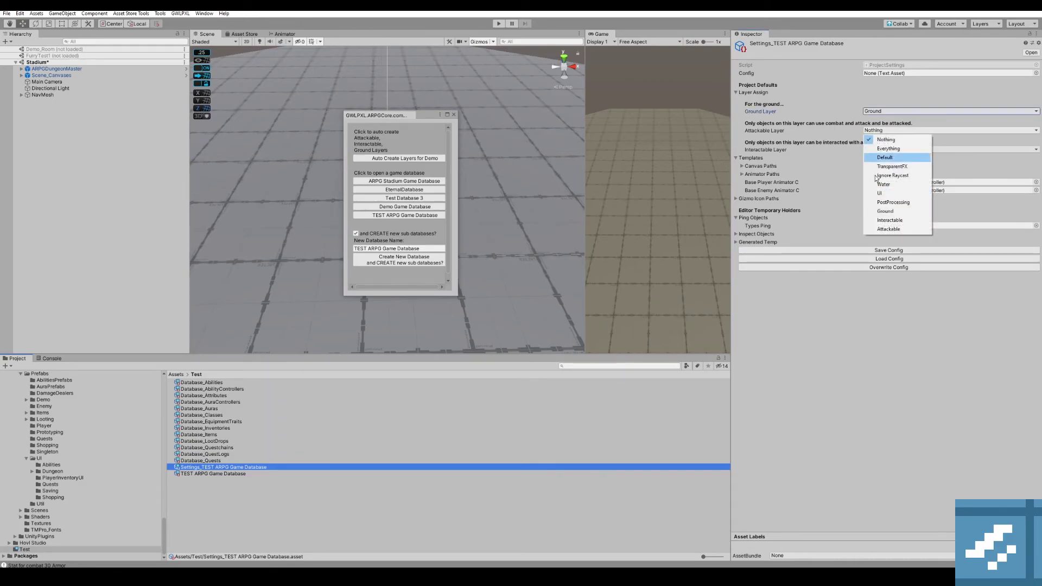
left_click(881, 229)
left_click(874, 149)
left_click(890, 240)
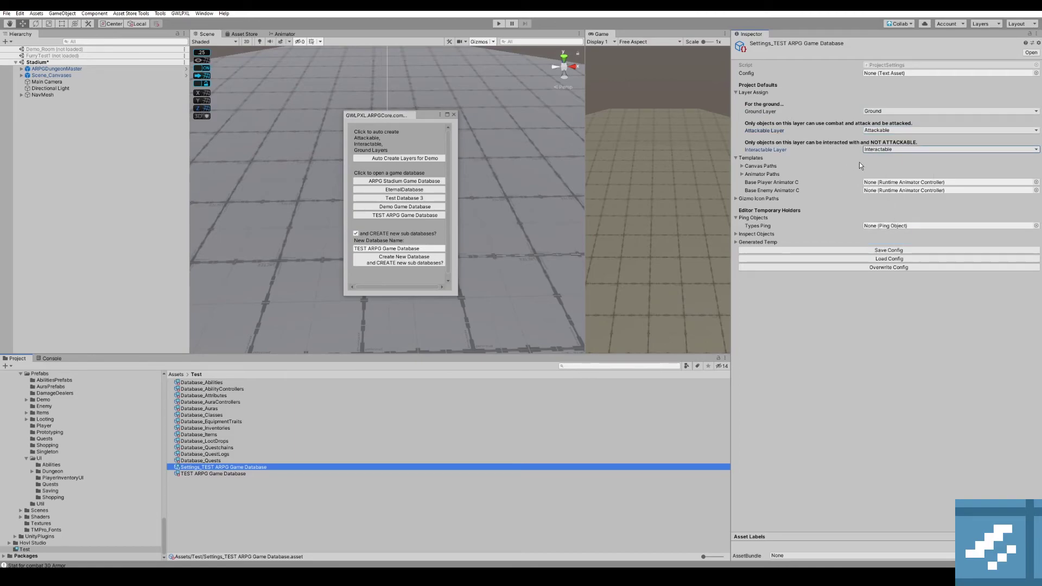
Review the Canvas Paths, Animator Paths and Gizmo Icon Paths in the new database's project settings.
left_click(763, 165)
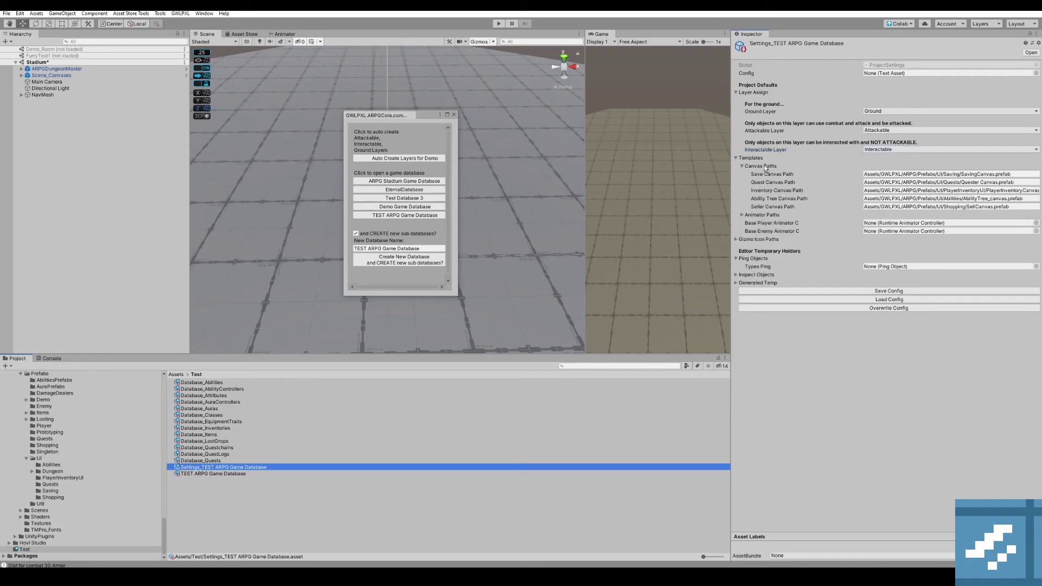
left_click(763, 165)
left_click(762, 174)
left_click(766, 175)
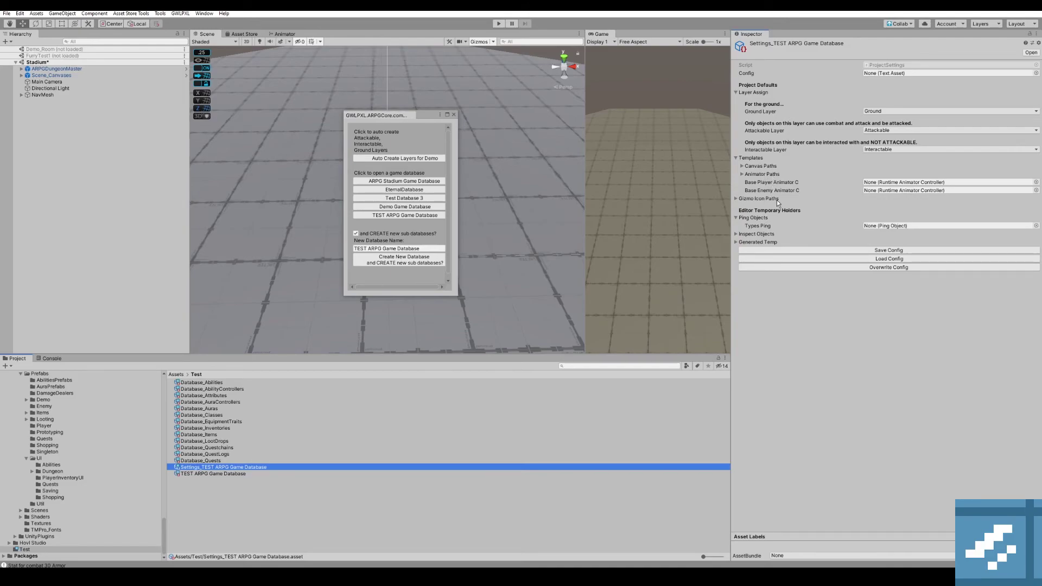
left_click(766, 198)
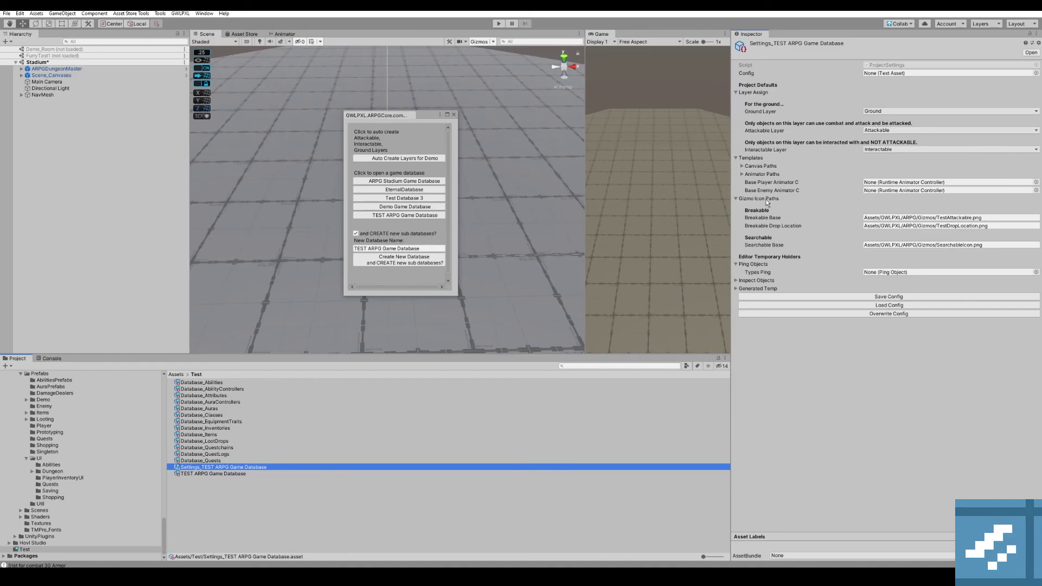
Assign TypePing as the Types Ping object in Settings_TEST ARPG Game Database and check the Inspect Objects categories.
left_click(767, 198)
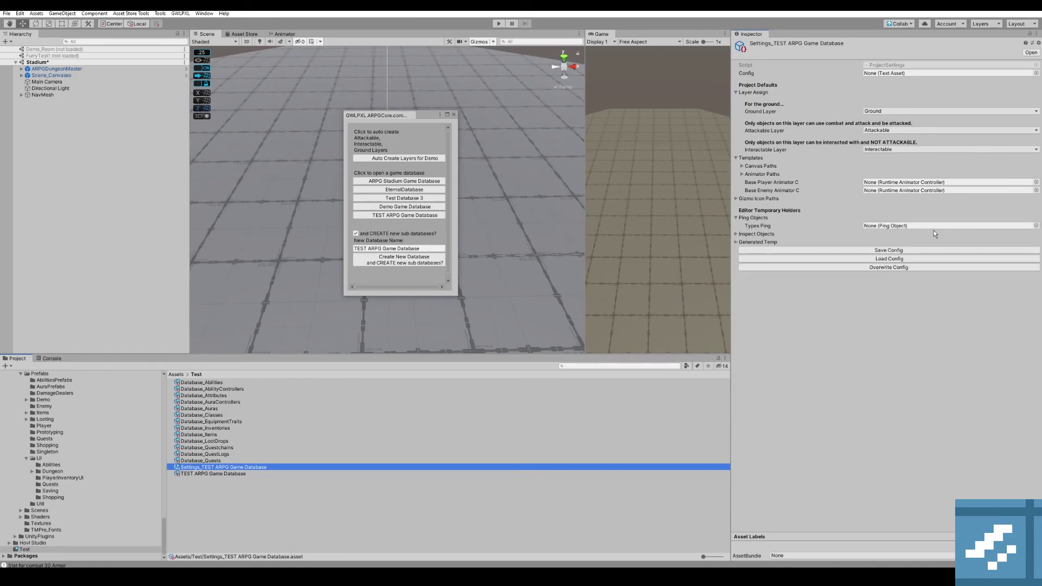
left_click(1036, 225)
left_click(359, 223)
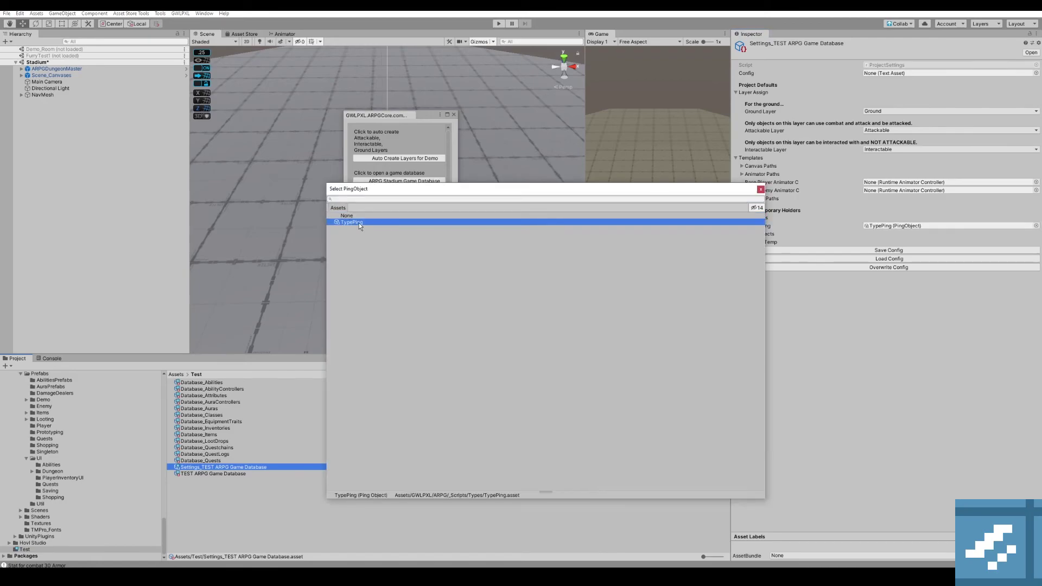
double_click(359, 222)
left_click(757, 234)
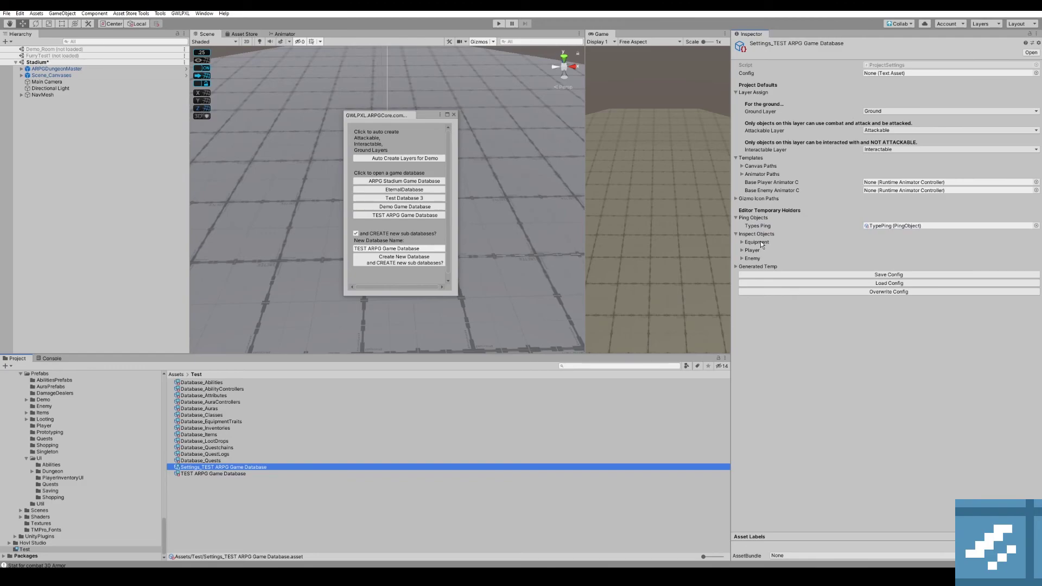
left_click(766, 234)
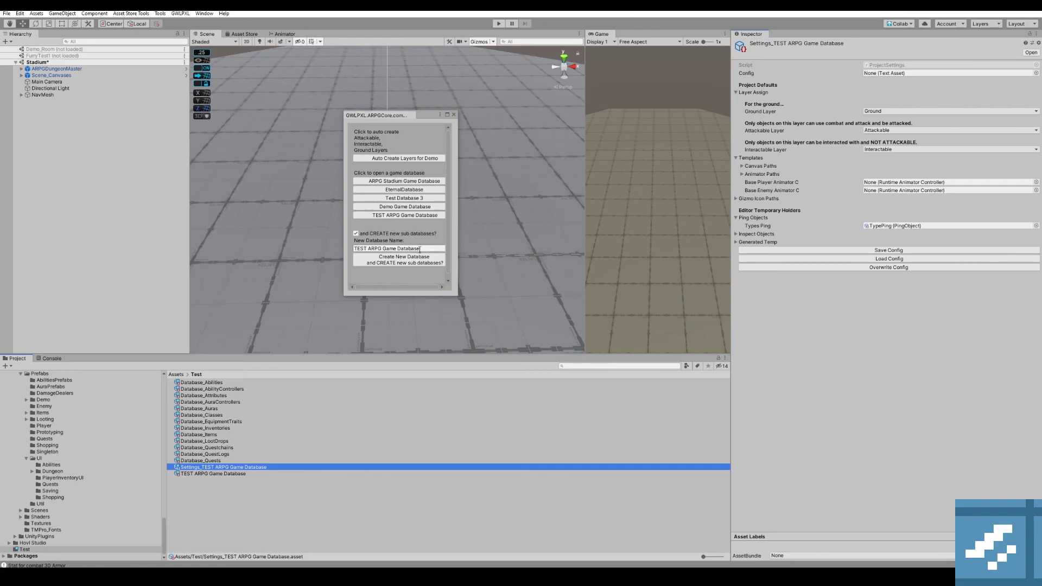
Open TEST ARPG Game Database in the ARPG editor and examine its Player actor creation options.
left_click(406, 216)
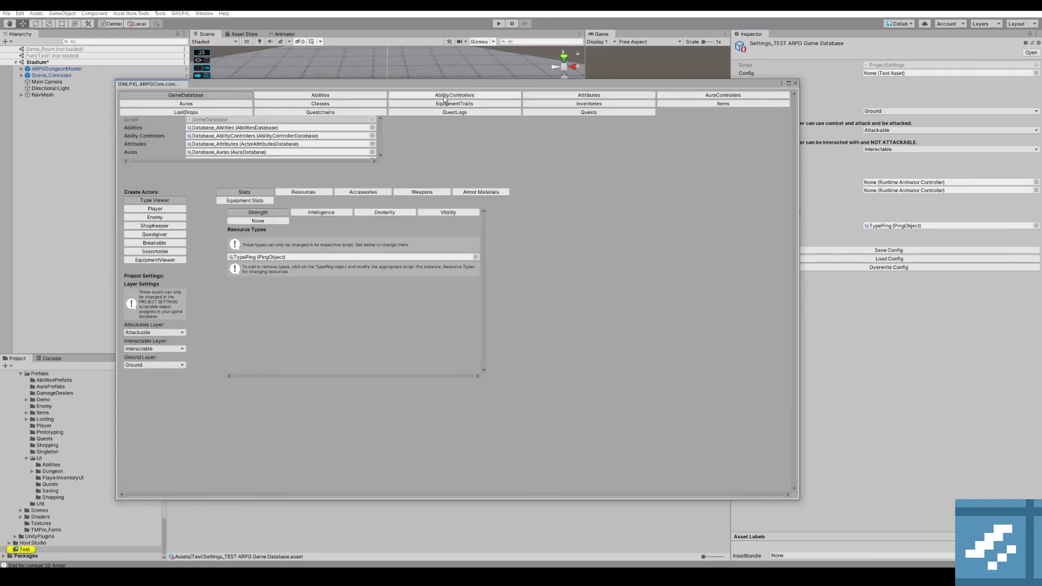
left_click_drag(464, 86, 464, 91)
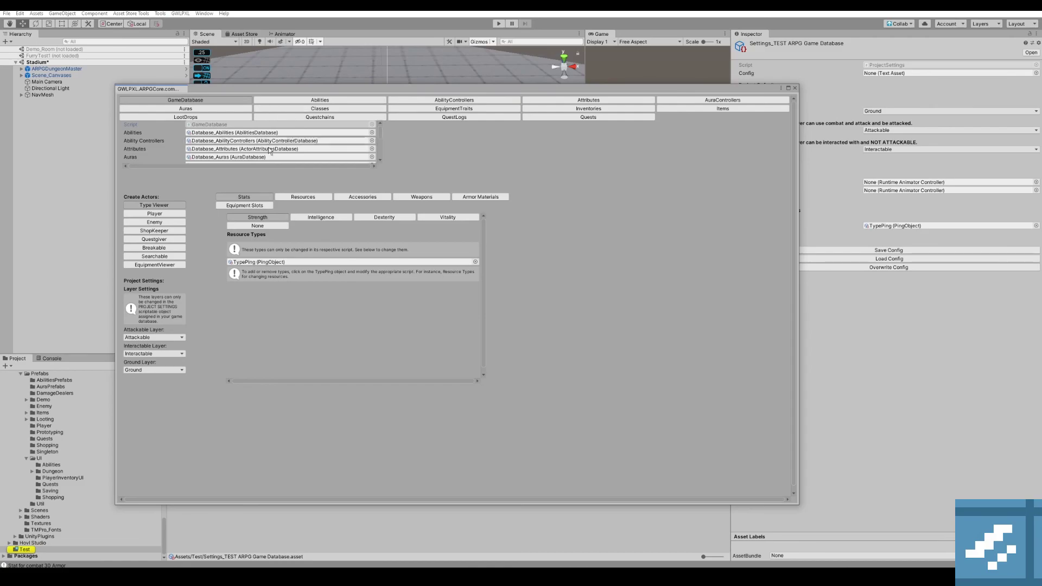
left_click(174, 213)
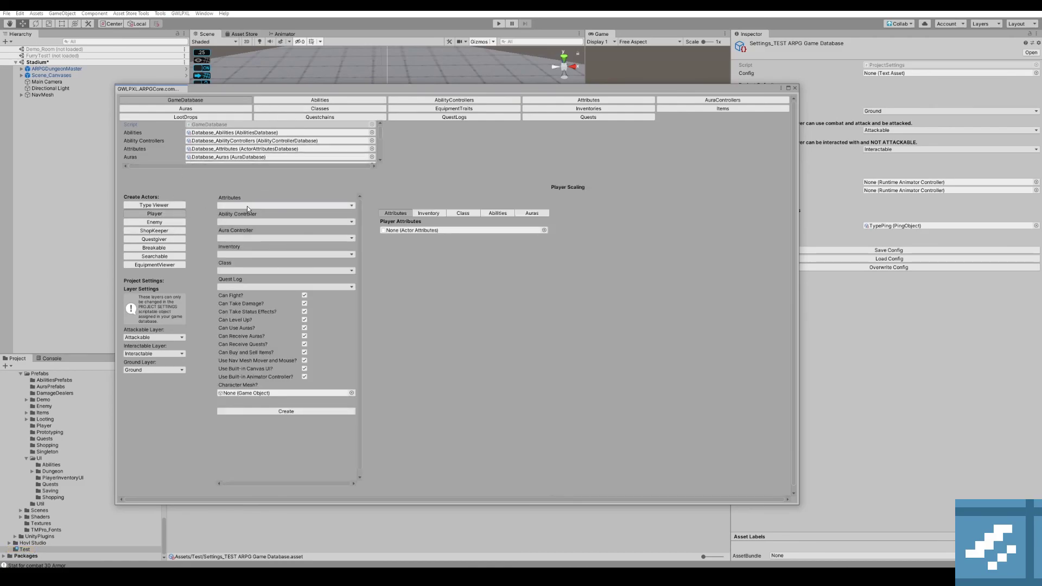
View the new database's Abilities section, examine the blank ability form in its editor window, and close that window.
left_click(314, 102)
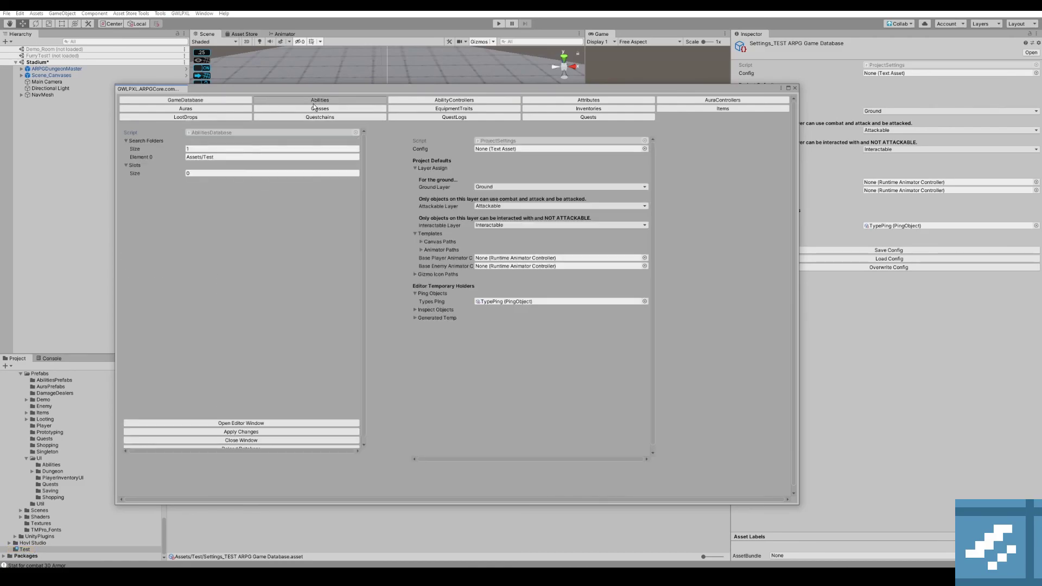
left_click(293, 424)
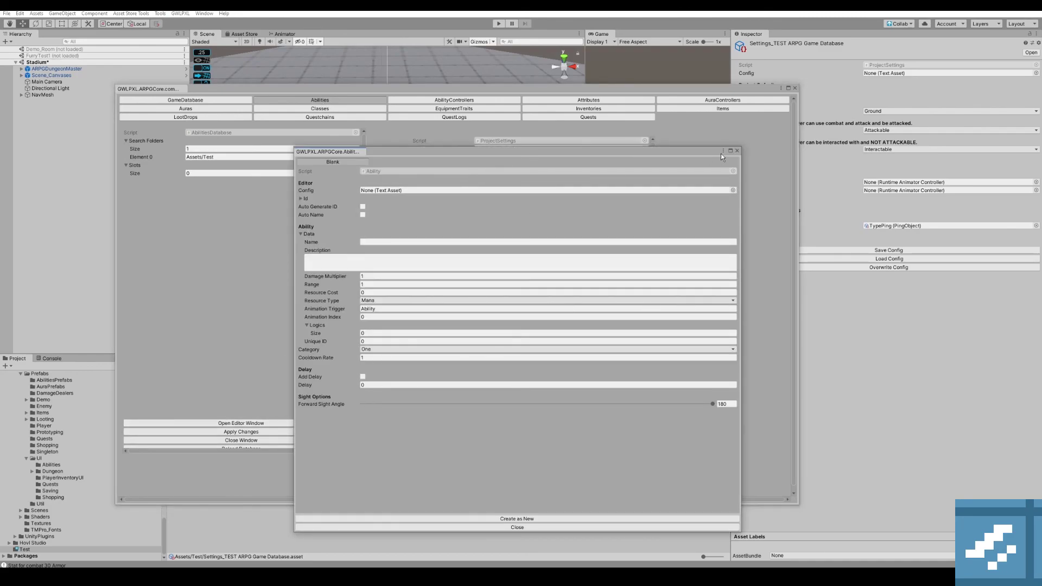
left_click(737, 150)
left_click(578, 307)
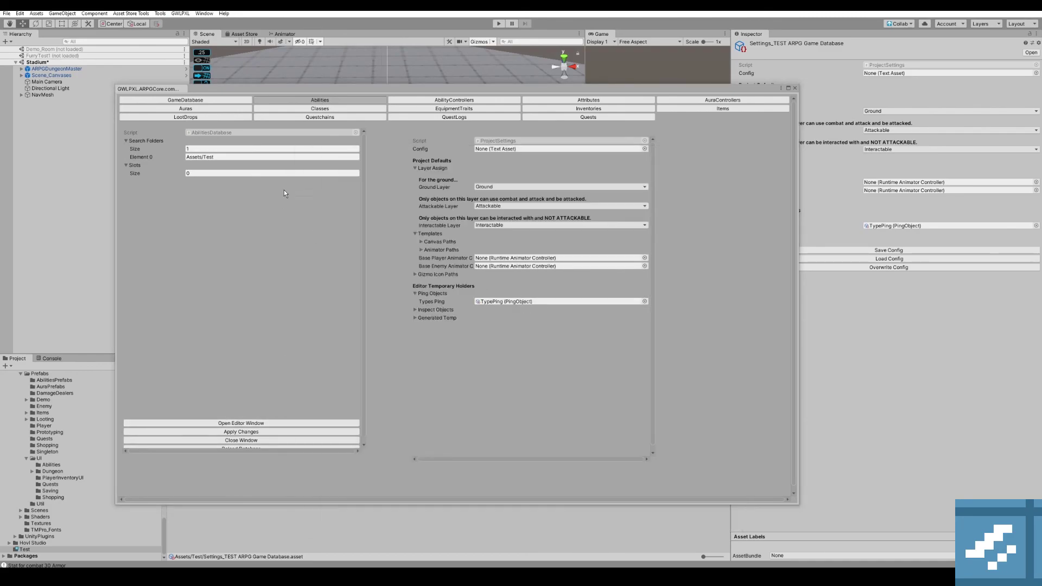